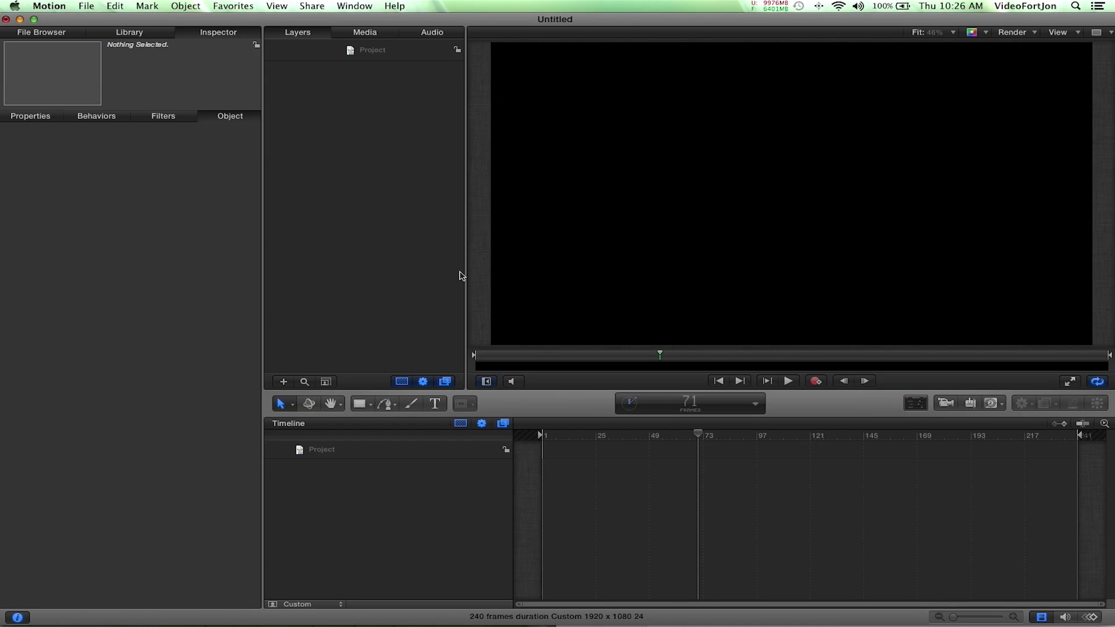
# Browse the library's Pyro particle emitters and preview the Diesel Fire and Explosion presets.
pyautogui.click(123, 35)
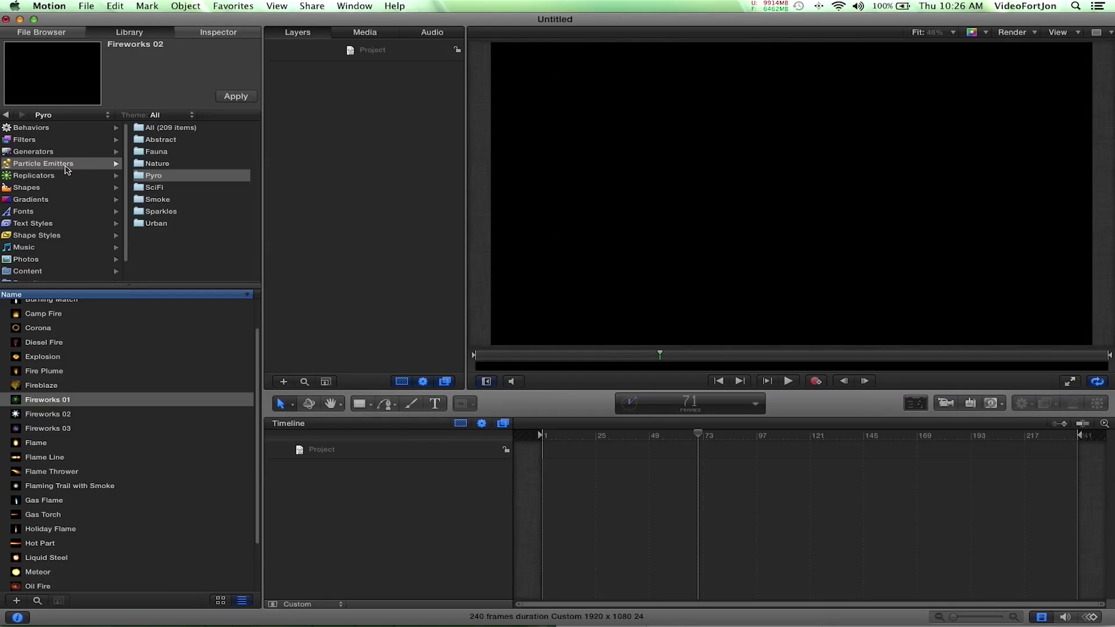
pyautogui.press('Left')
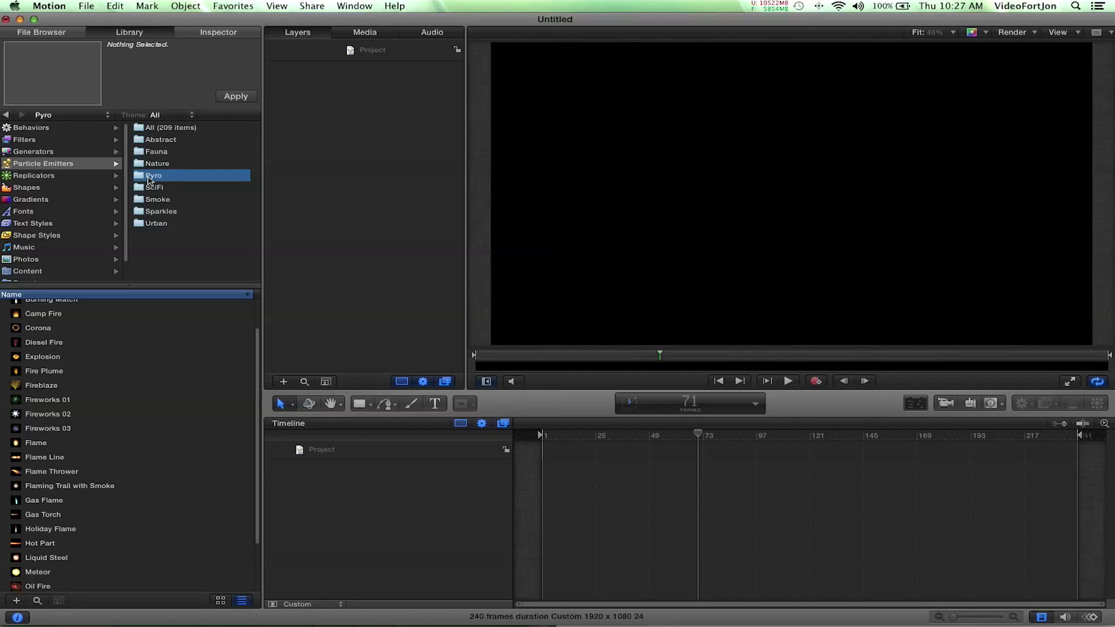
pyautogui.click(42, 345)
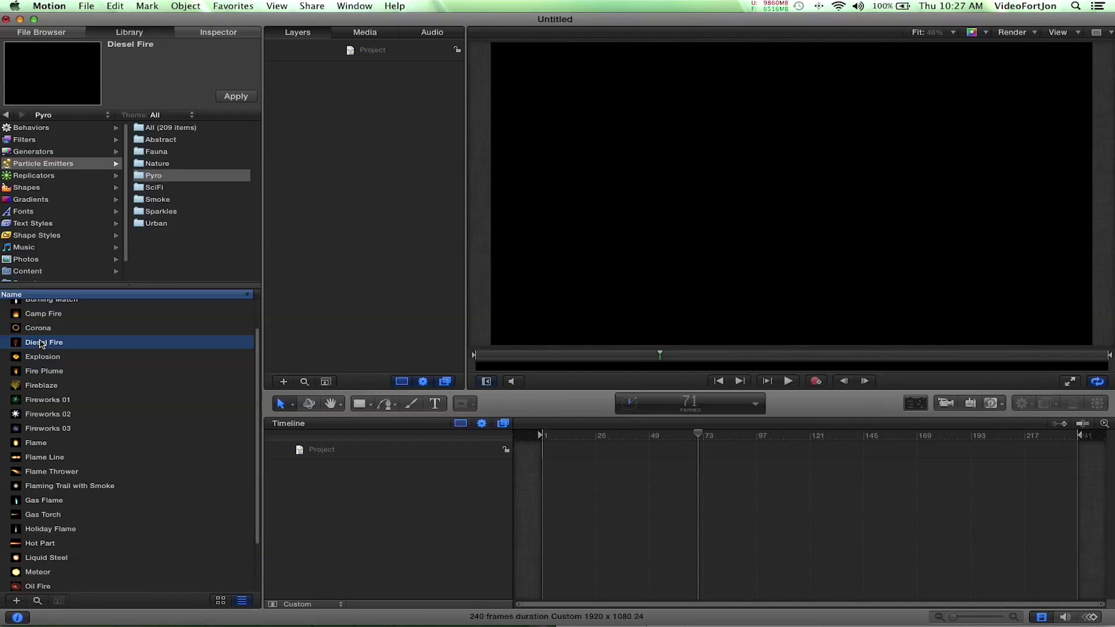
pyautogui.click(44, 359)
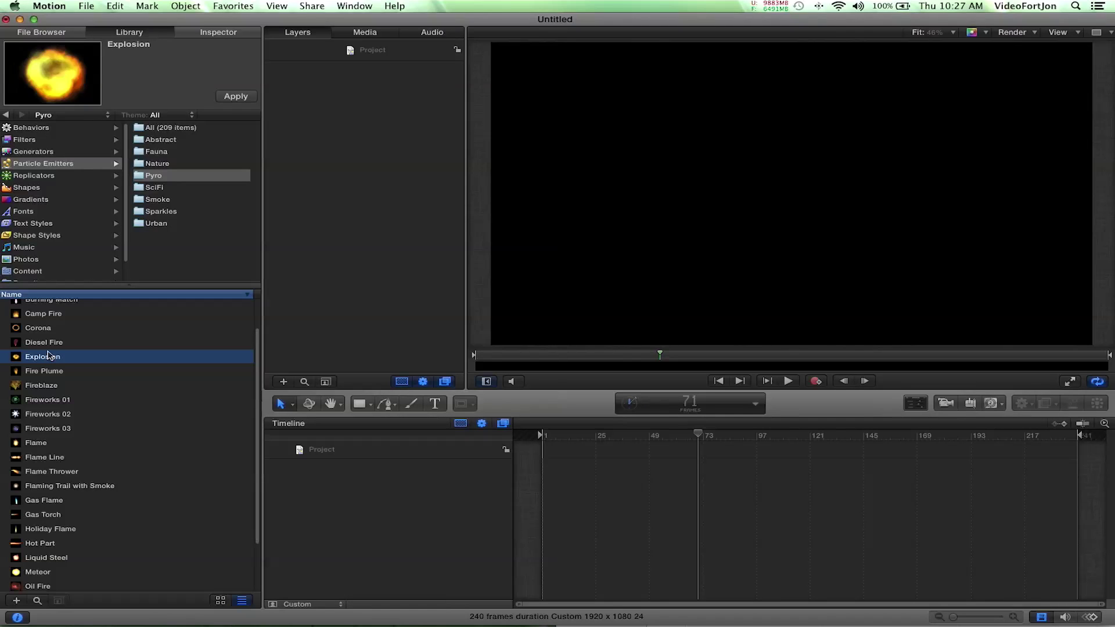
# Look at the file browser and the library's Behaviors category, and return to the Pyro particle emitters.
pyautogui.click(40, 33)
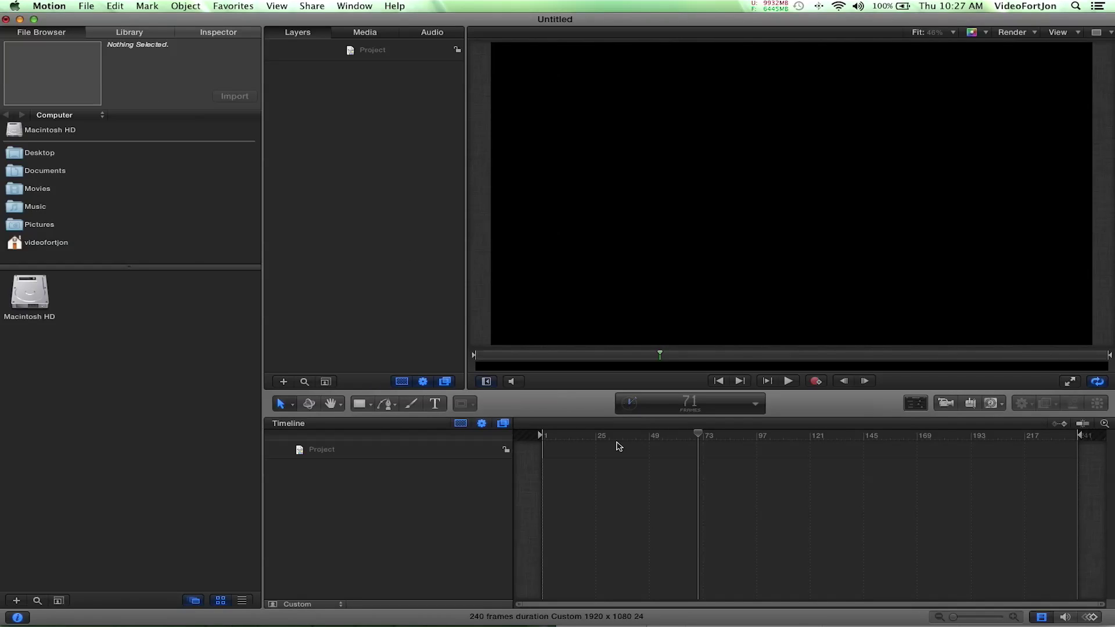
pyautogui.click(112, 33)
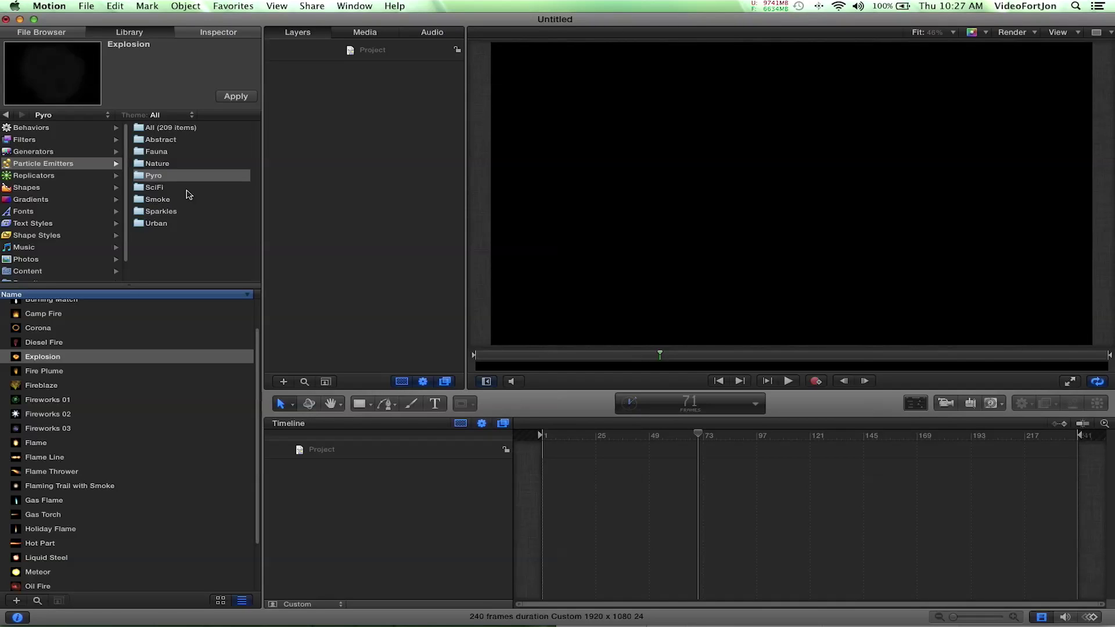
pyautogui.click(40, 131)
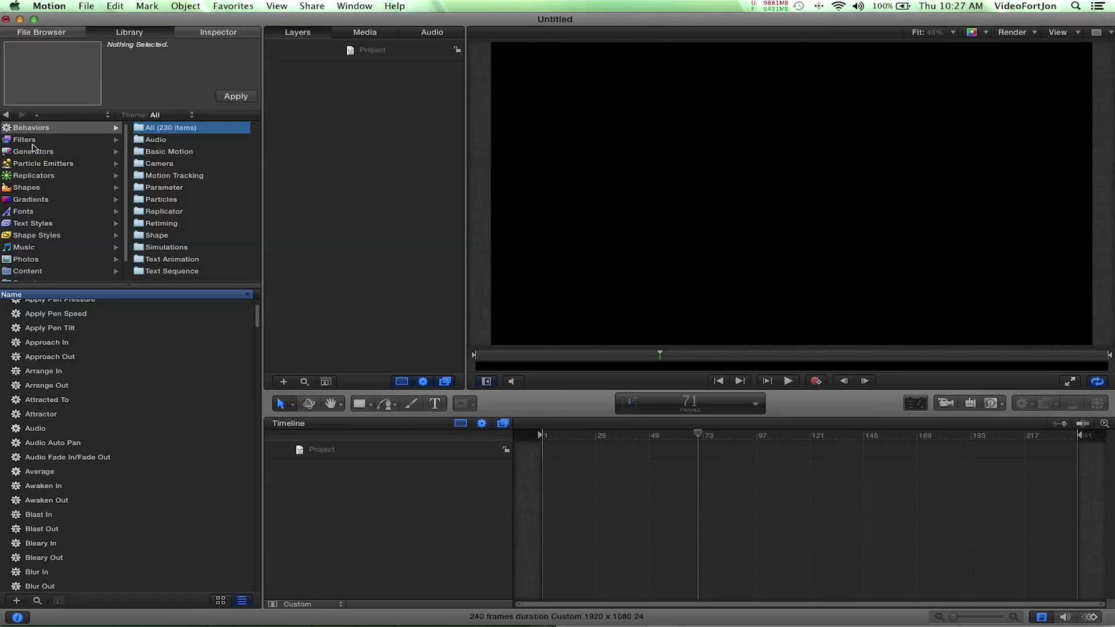
pyautogui.click(29, 165)
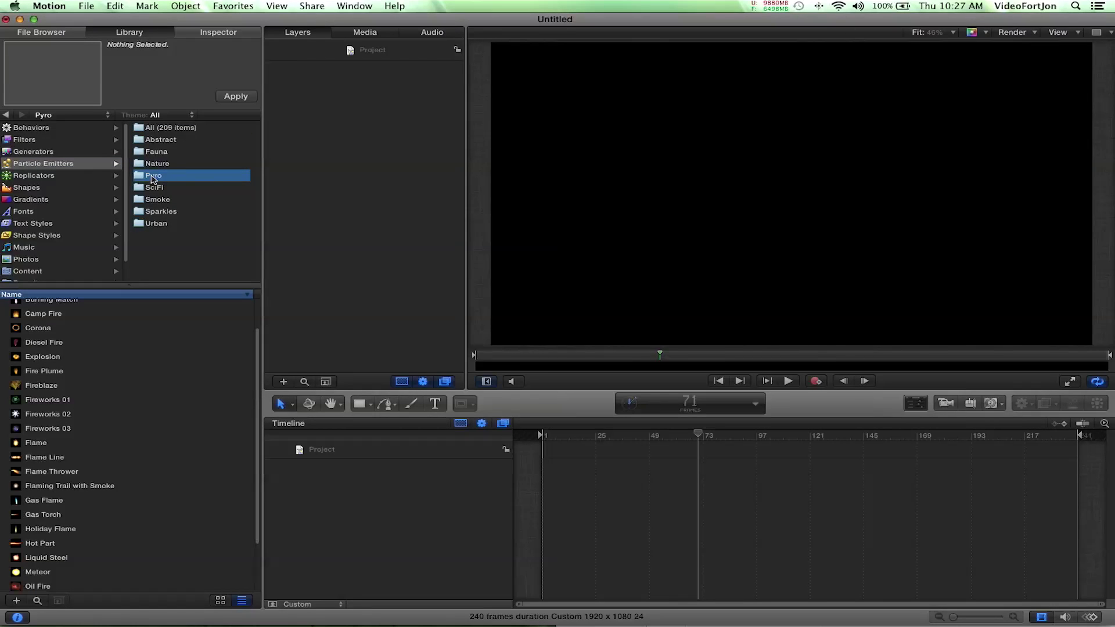
# Preview several Pyro emitters, including Big Blast, Burning Match, Fireblaze and Fireworks 02.
pyautogui.scroll(2, 52, 336)
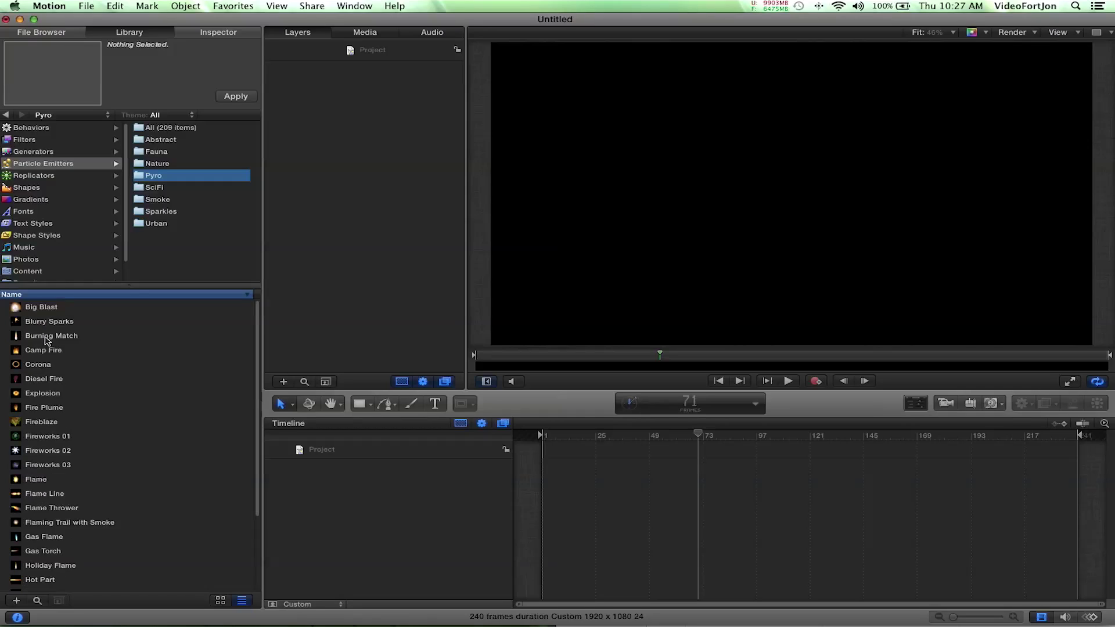
pyautogui.scroll(-3, 47, 337)
pyautogui.scroll(3, 35, 320)
pyautogui.click(33, 312)
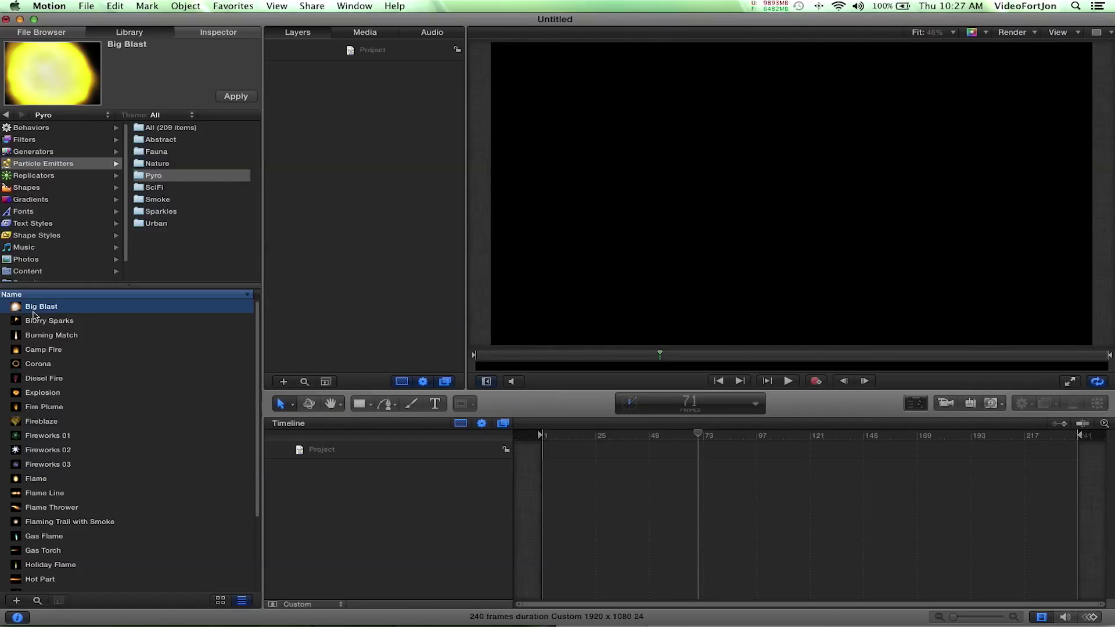
pyautogui.moveTo(43, 77)
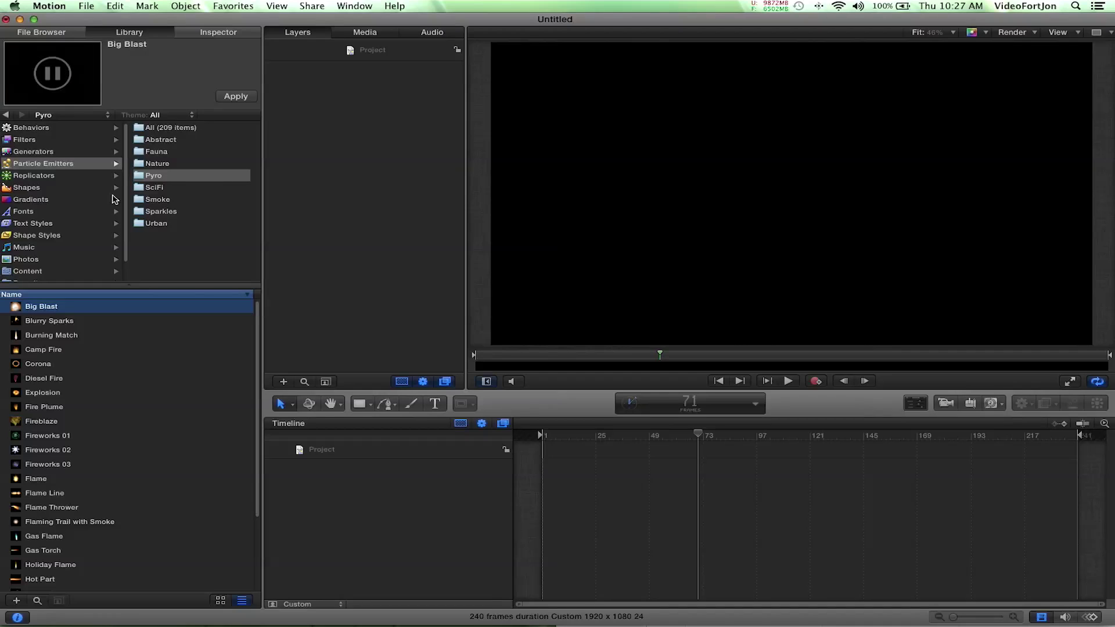
pyautogui.click(33, 337)
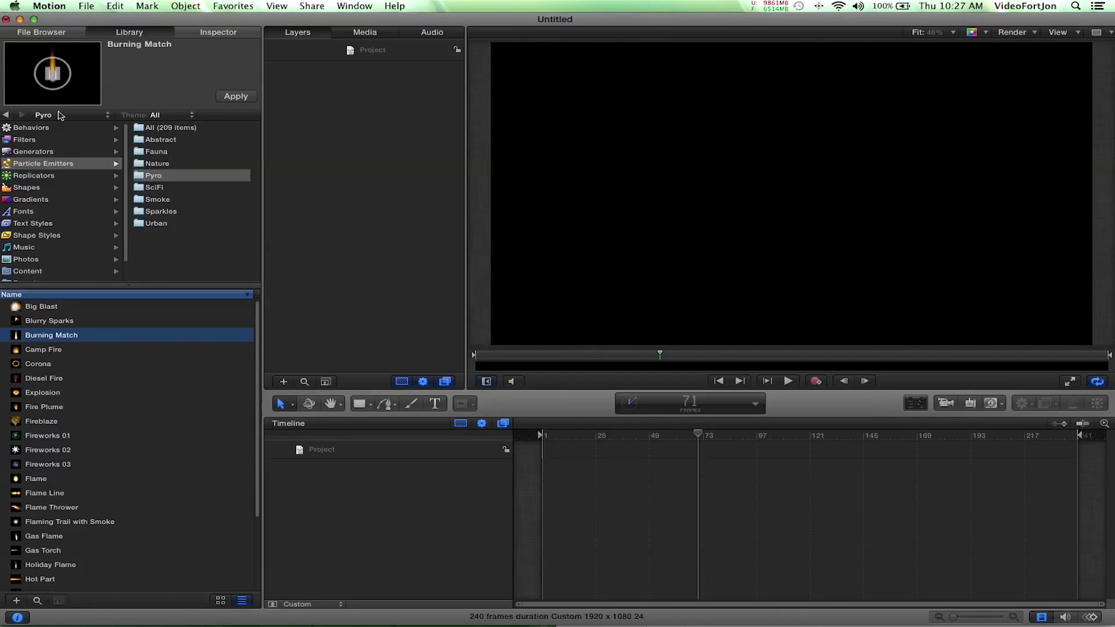
pyautogui.click(40, 425)
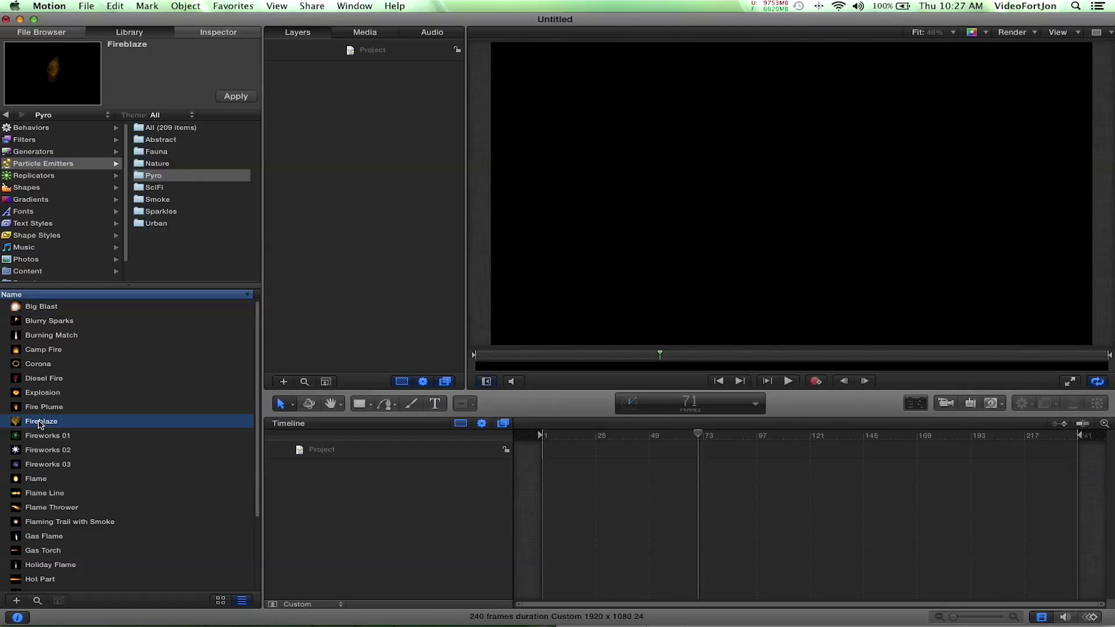
pyautogui.scroll(-1, 39, 425)
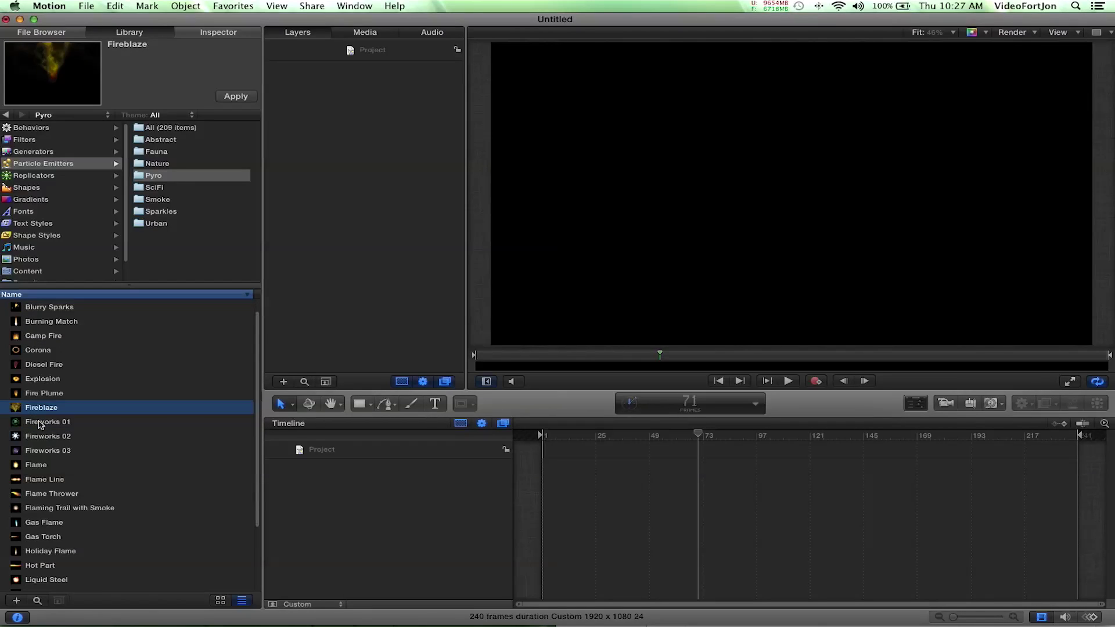
pyautogui.scroll(-1, 39, 424)
pyautogui.click(40, 425)
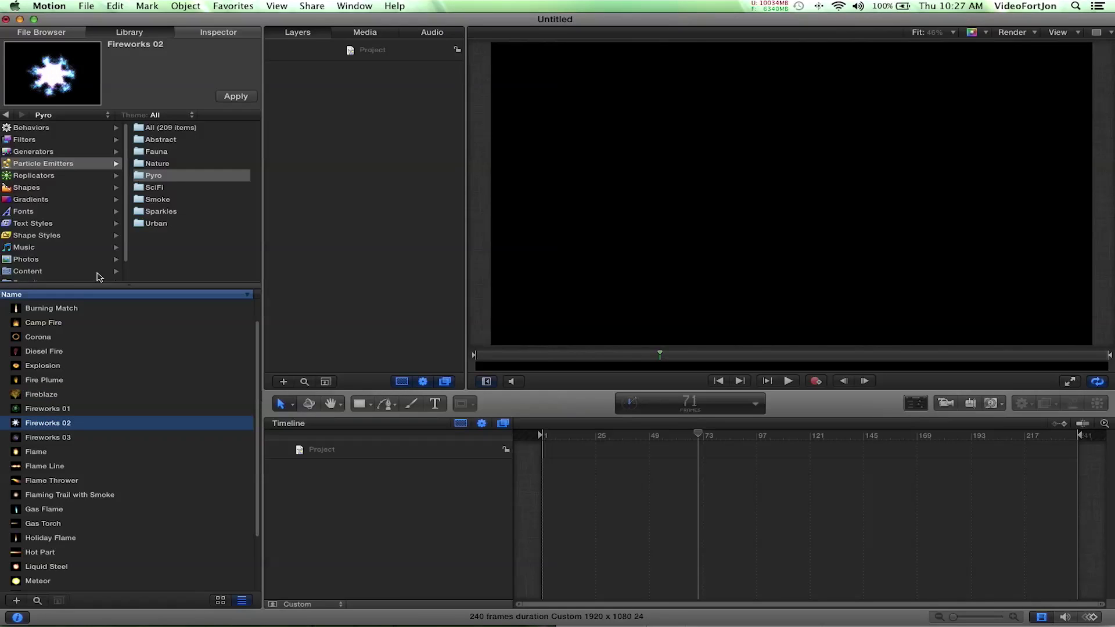
pyautogui.click(33, 471)
# Add the Burning Match particle emitter to the project timeline, starting at frame 1.
pyautogui.click(23, 309)
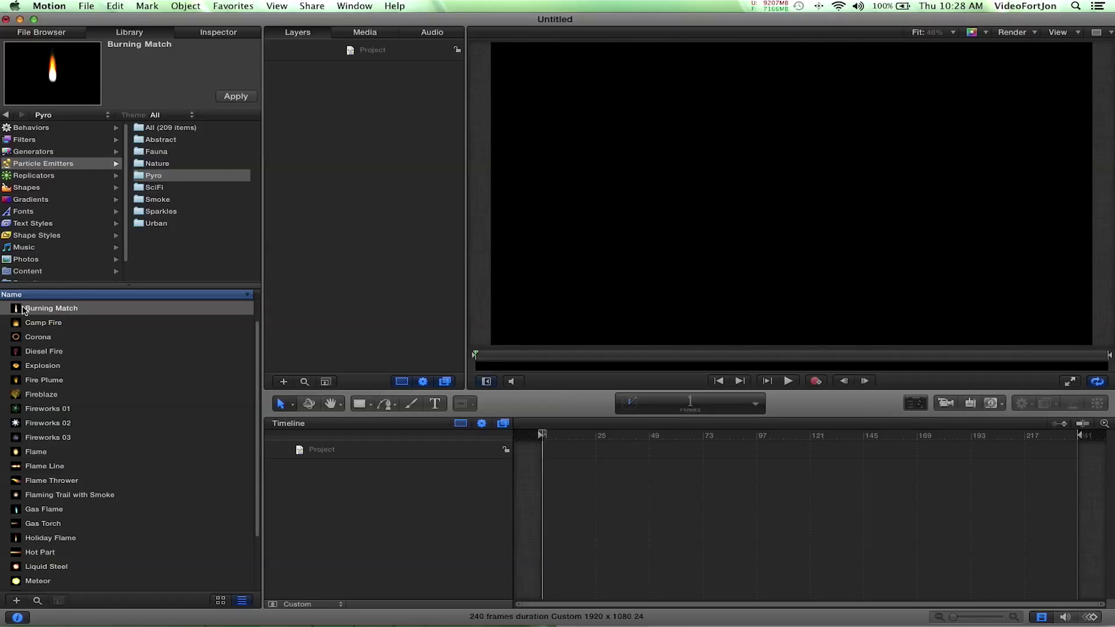
pyautogui.moveTo(24, 311)
pyautogui.mouseDown()
pyautogui.moveTo(250, 341)
pyautogui.moveTo(312, 428)
pyautogui.moveTo(314, 485)
pyautogui.mouseUp()
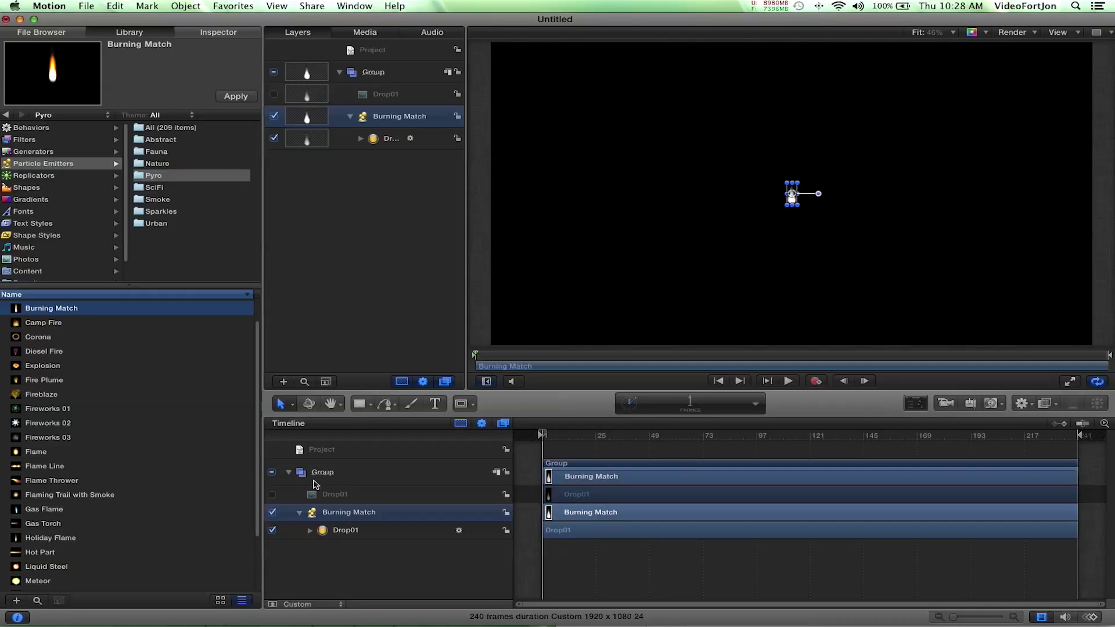
# Scrub through the timeline and play the Burning Match animation from near the start, viewing it without its selection outline.
pyautogui.moveTo(544, 435); pyautogui.dragTo(869, 457)
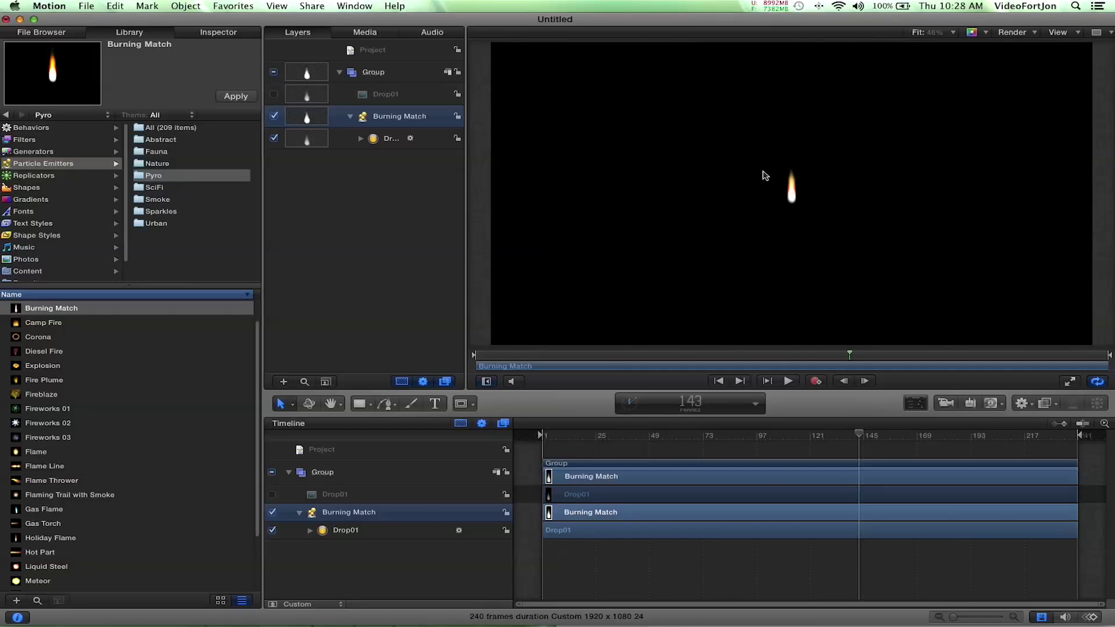
pyautogui.click(557, 438)
pyautogui.press('space')
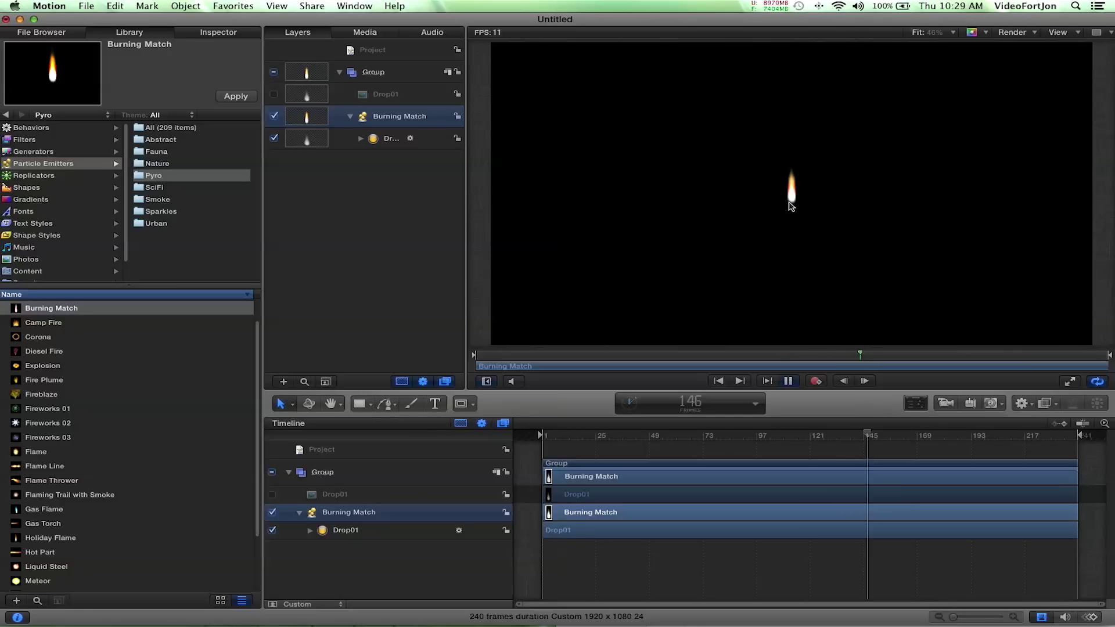
pyautogui.click(685, 241)
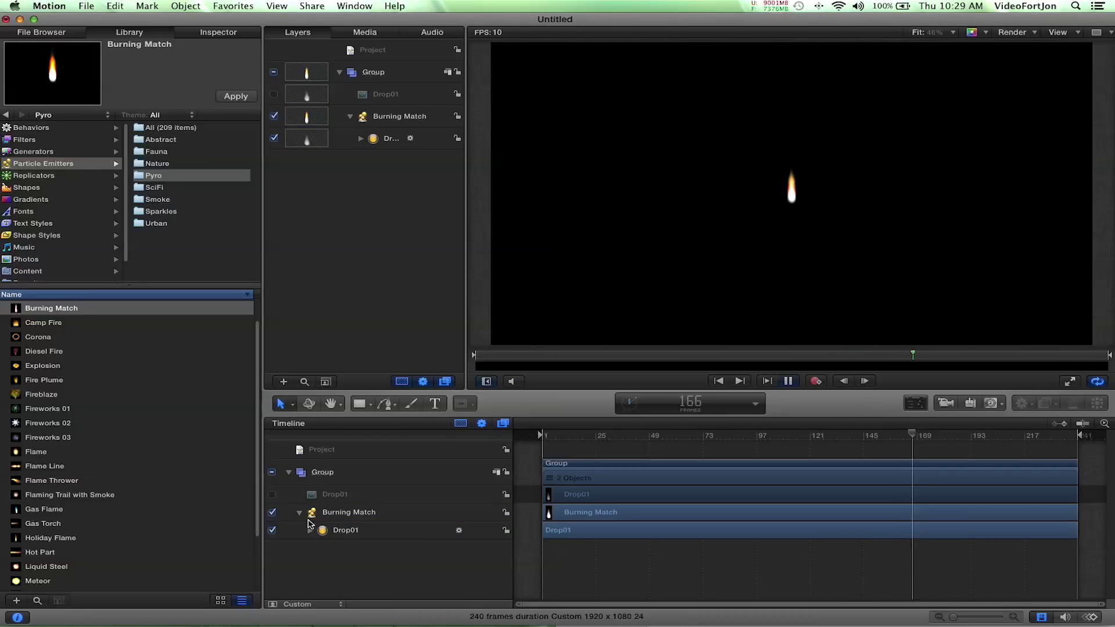
# Select the Burning Match emitter, stop playback, and review its properties, behaviors, filters and emitter parameters in the Inspector.
pyautogui.click(324, 516)
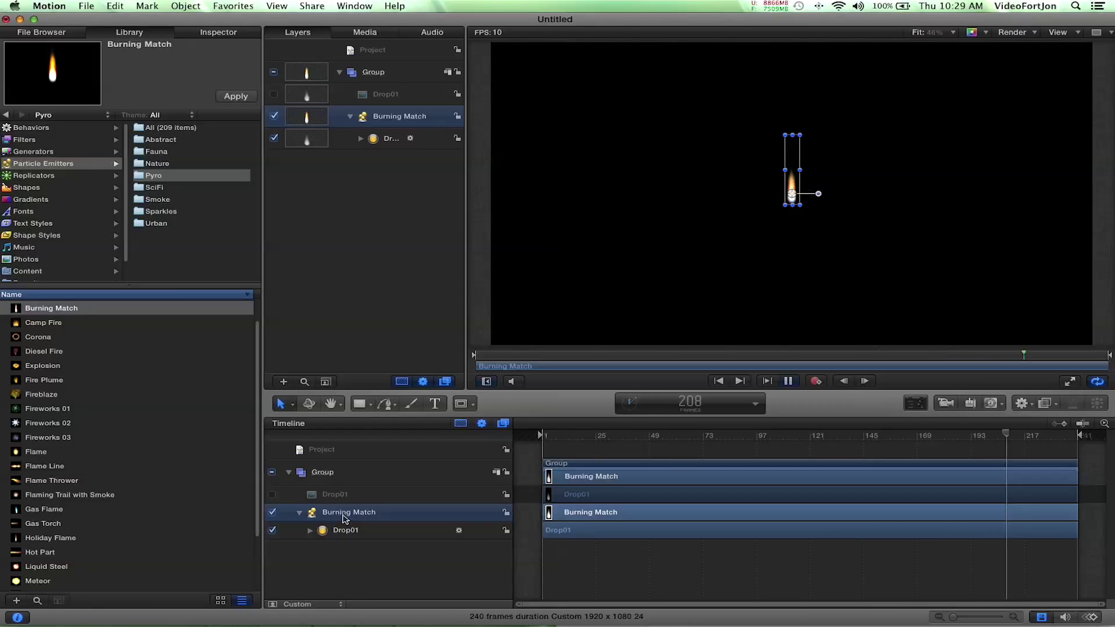
pyautogui.press('space')
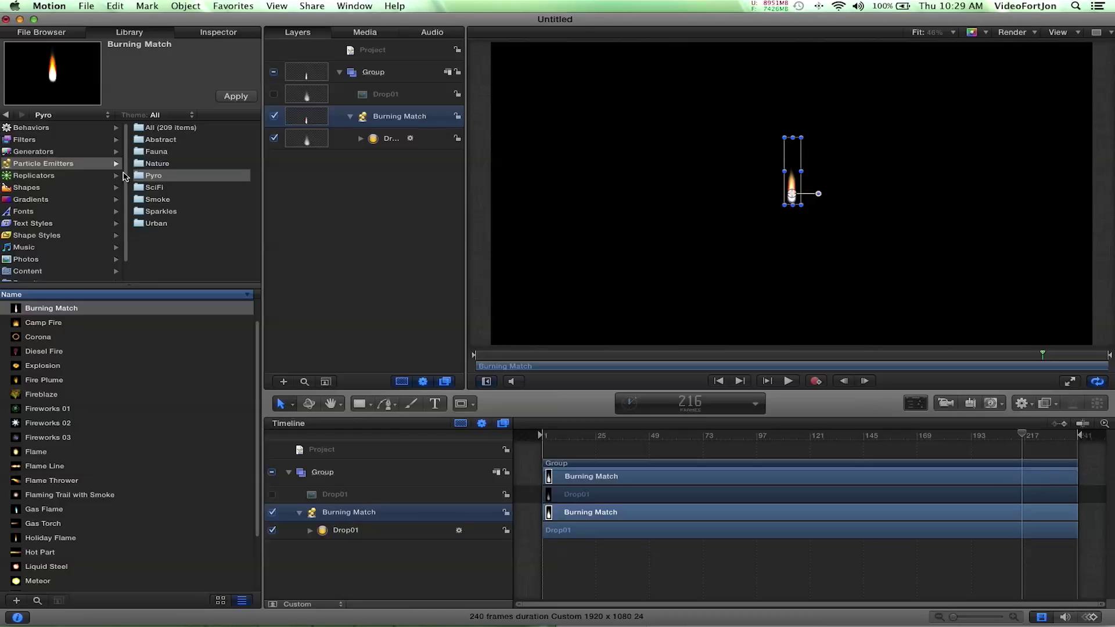
pyautogui.click(210, 37)
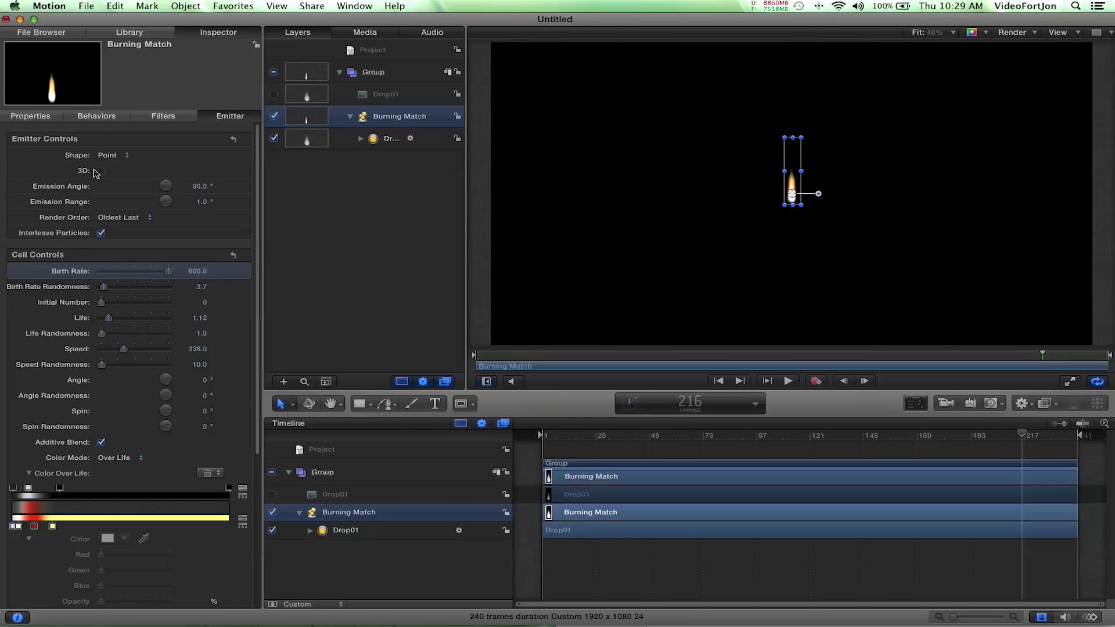
pyautogui.click(28, 116)
pyautogui.click(103, 121)
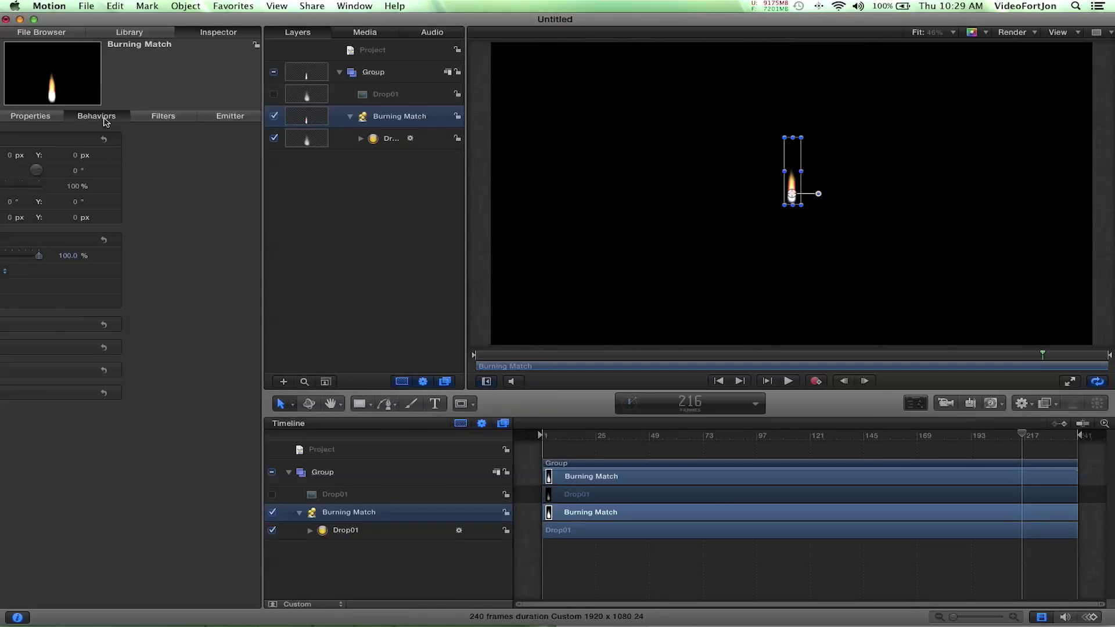
pyautogui.click(170, 118)
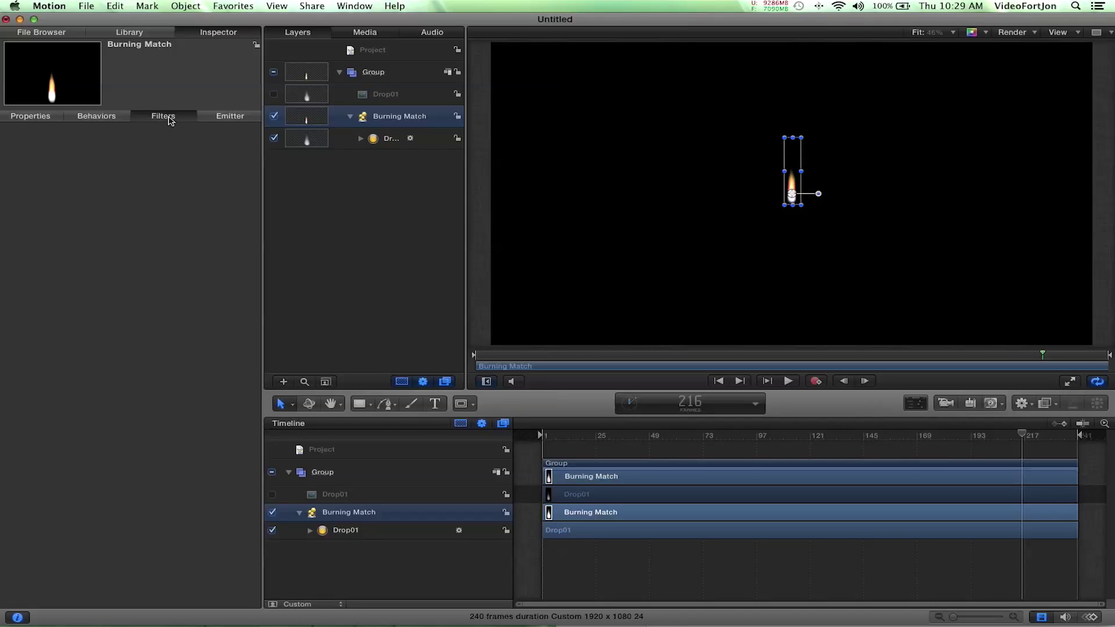
pyautogui.click(212, 118)
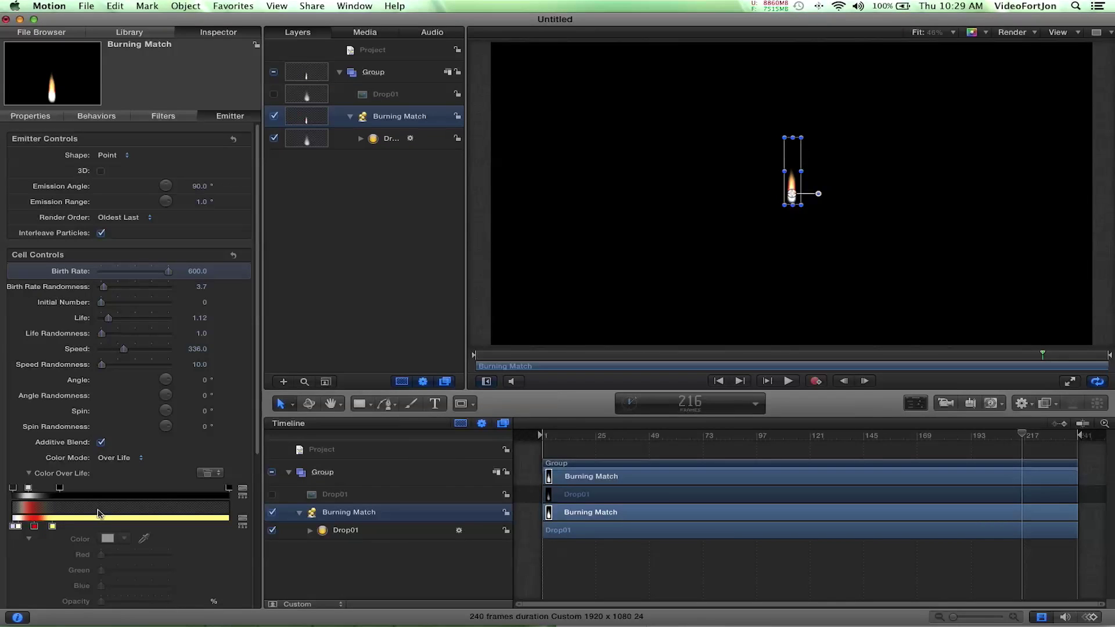
# Set the Burning Match emitter's Life to 3.6 and Birth Rate Randomness to 34.0, and check the flame in playback.
pyautogui.click(112, 320)
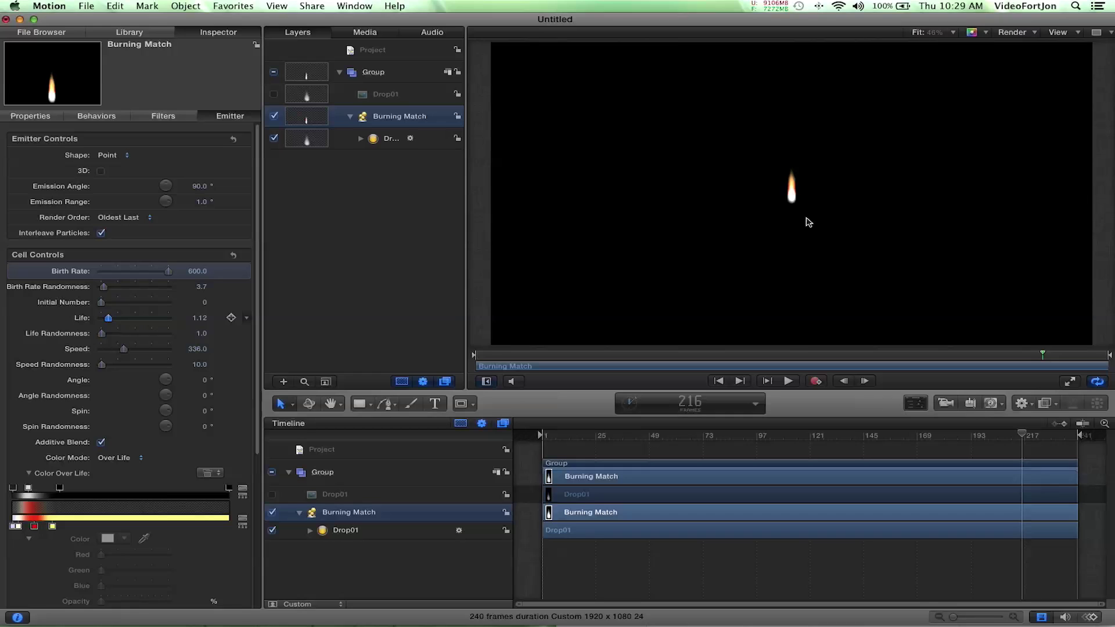
pyautogui.press('super+z')
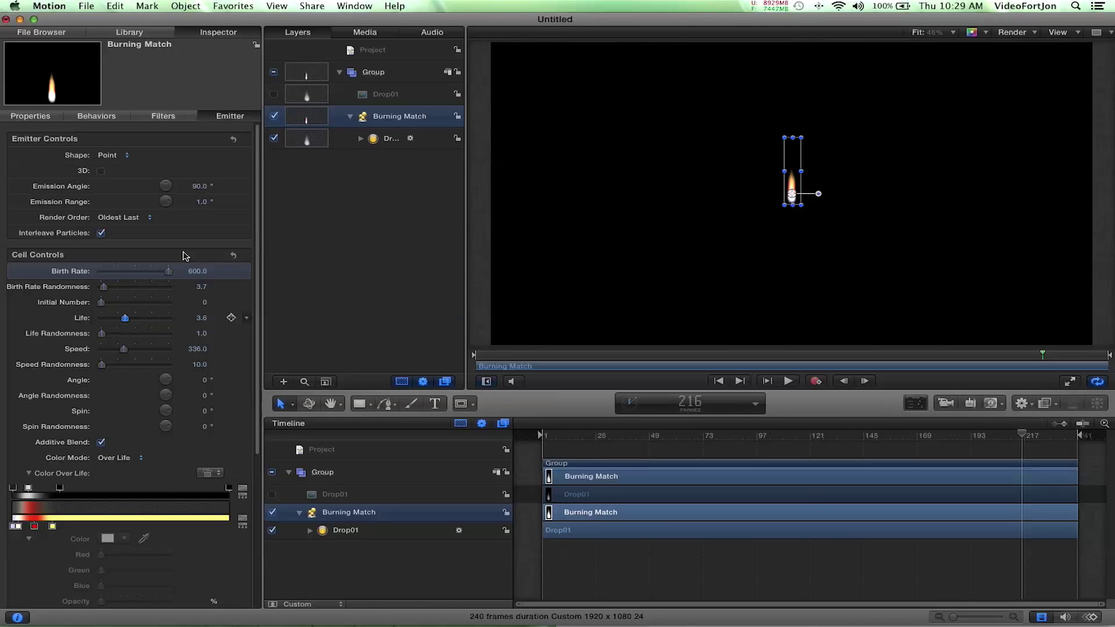
pyautogui.click(132, 273)
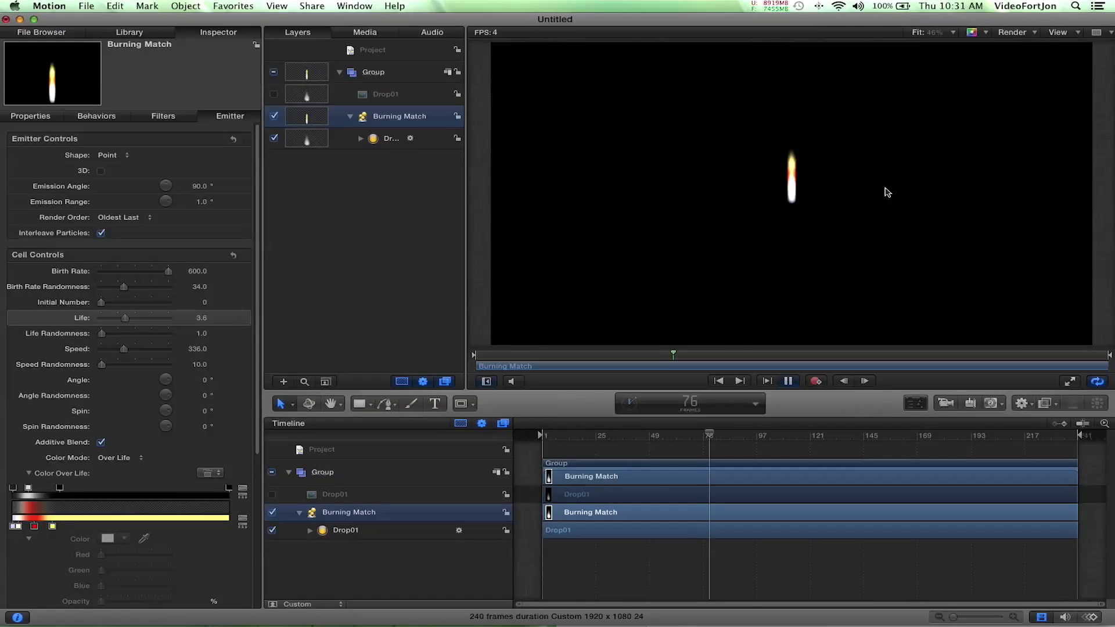
pyautogui.press('space')
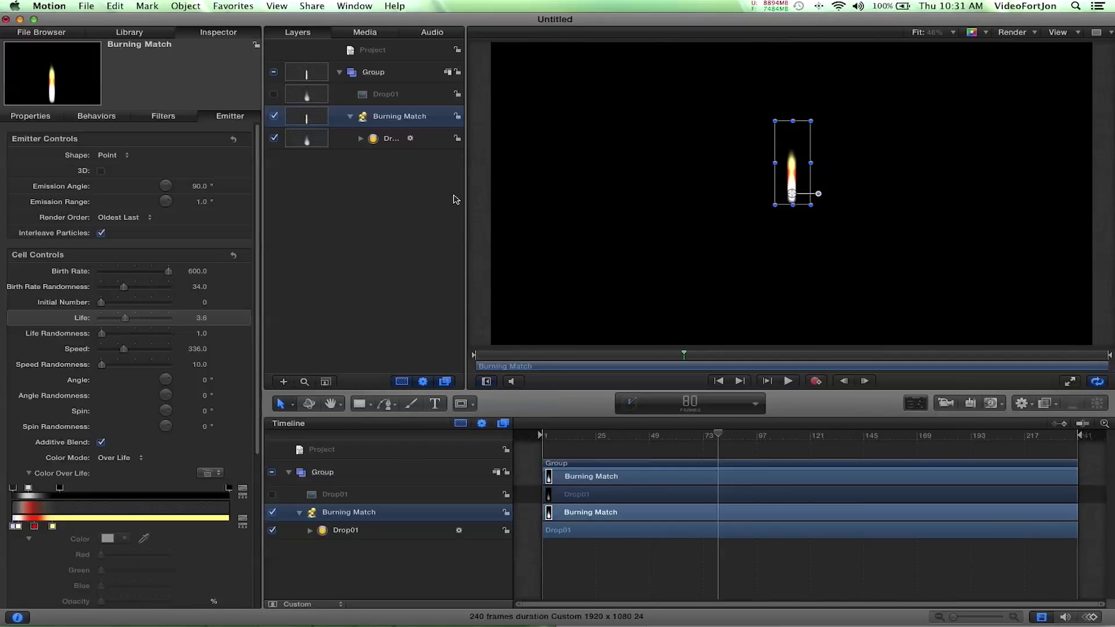
# Start a QuickTime movie export of the project and choose the Apple ProRes 4444 codec.
pyautogui.press('super+e')
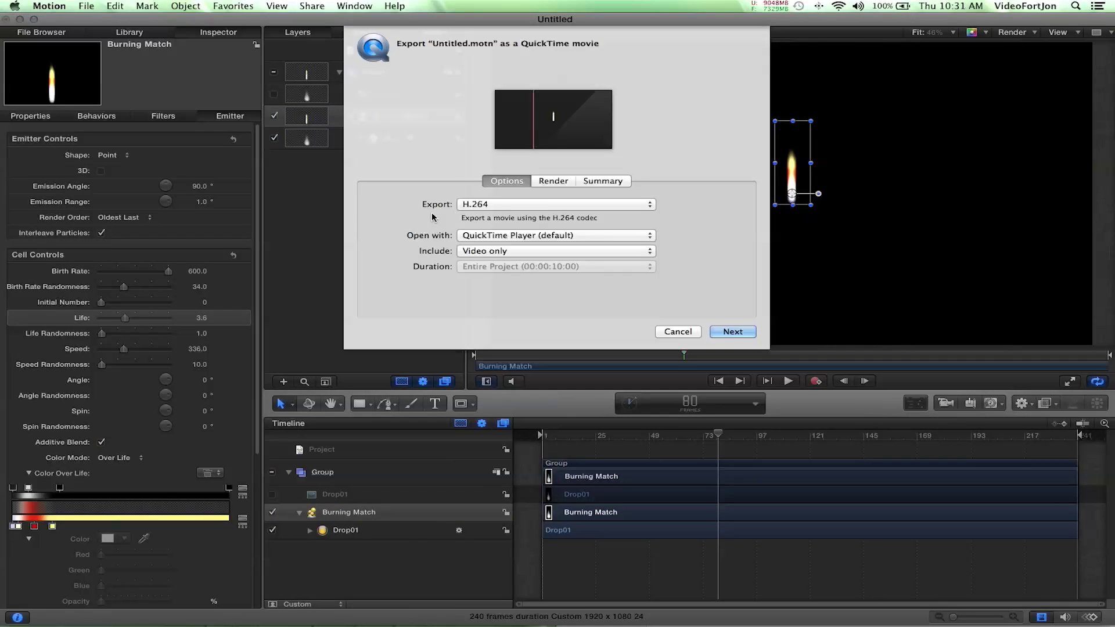
pyautogui.click(467, 205)
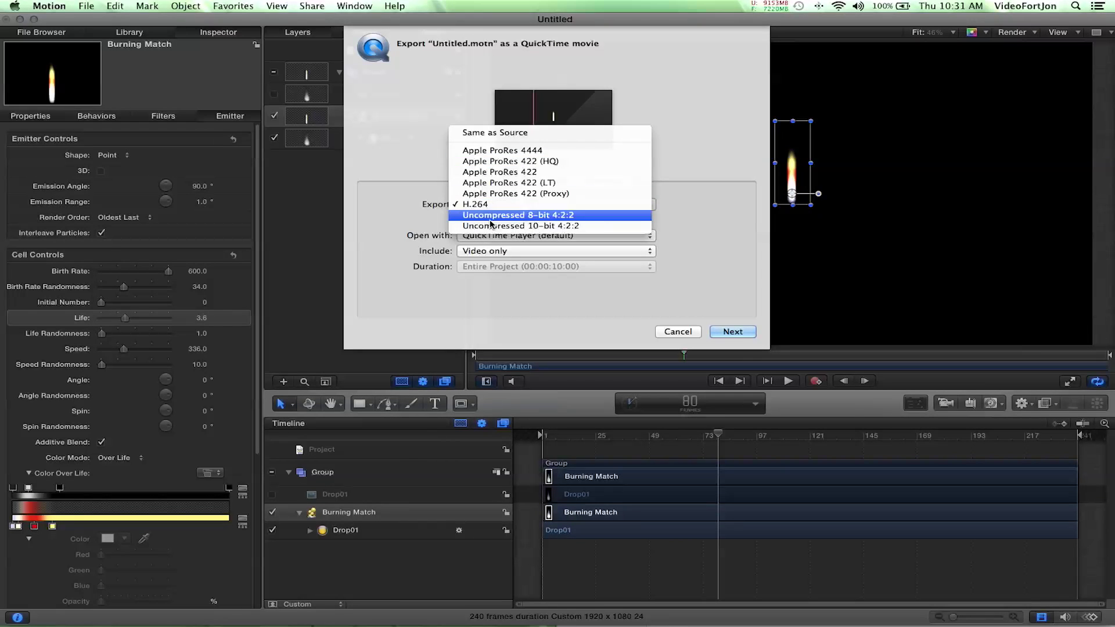
pyautogui.click(501, 150)
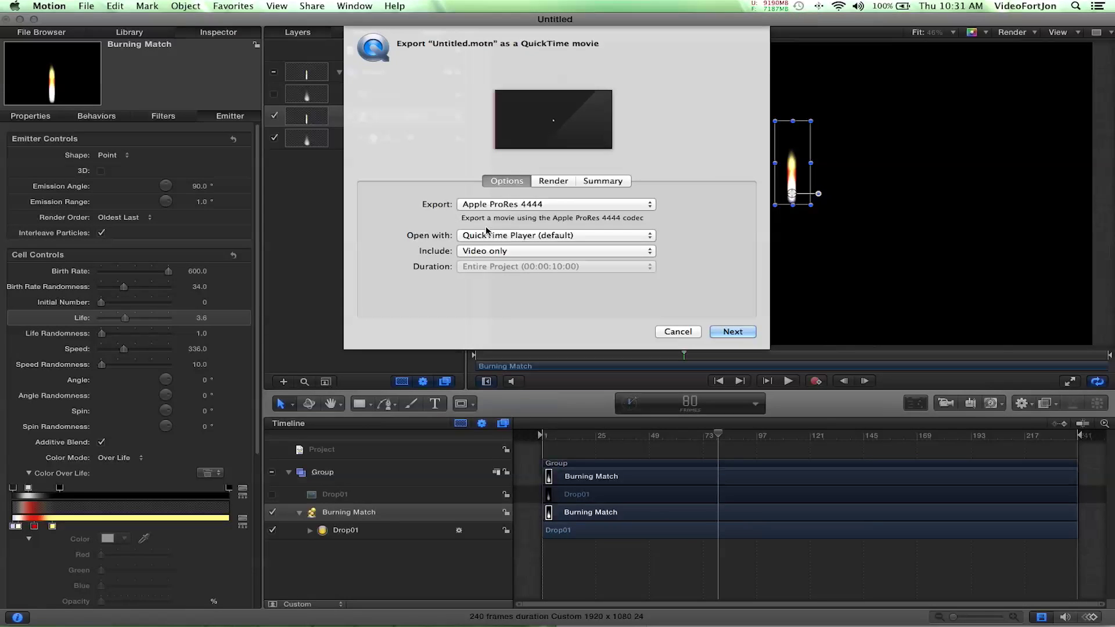
# Review the export's render settings, including the Fields options, and its summary.
pyautogui.click(561, 184)
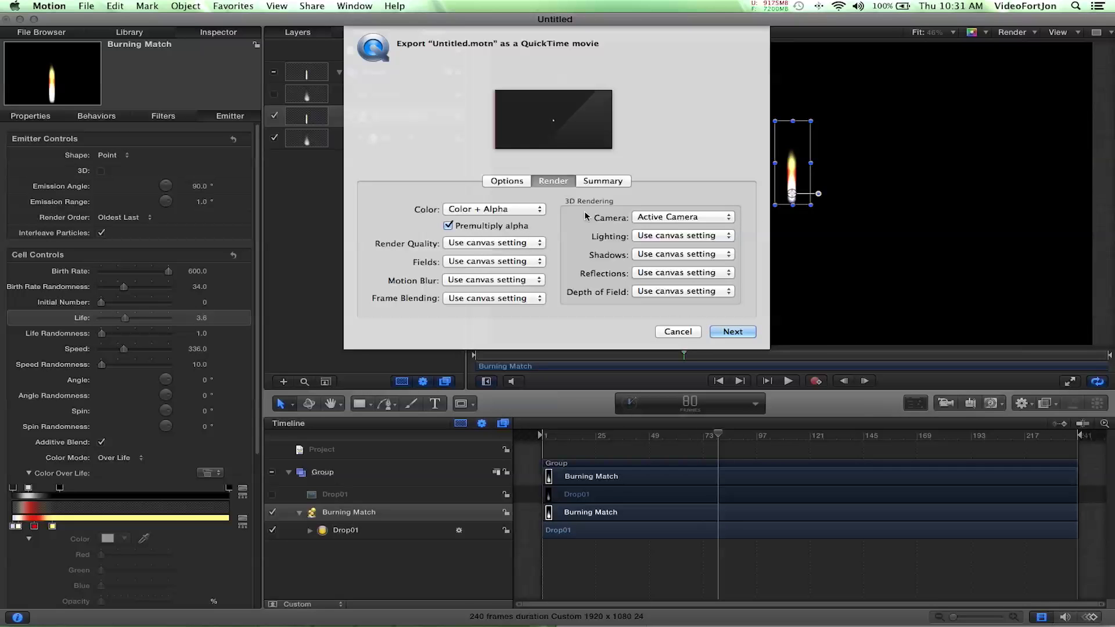
pyautogui.click(472, 263)
pyautogui.click(472, 262)
pyautogui.click(598, 180)
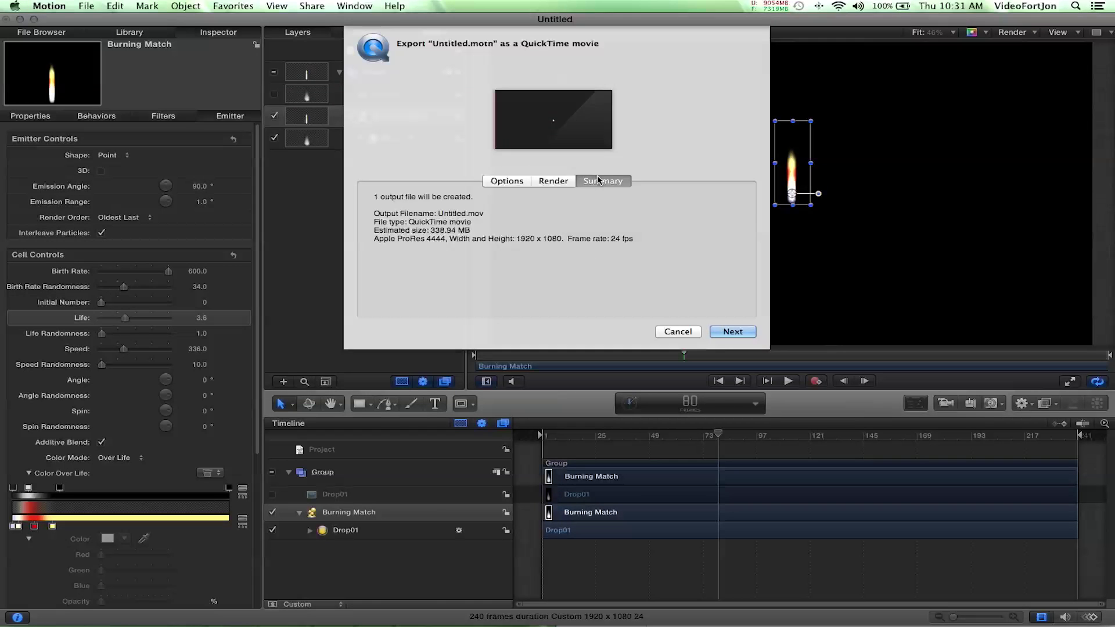
# Review the render settings and the save location for the QuickTime movie, and cancel the export without saving.
pyautogui.click(561, 182)
pyautogui.click(725, 334)
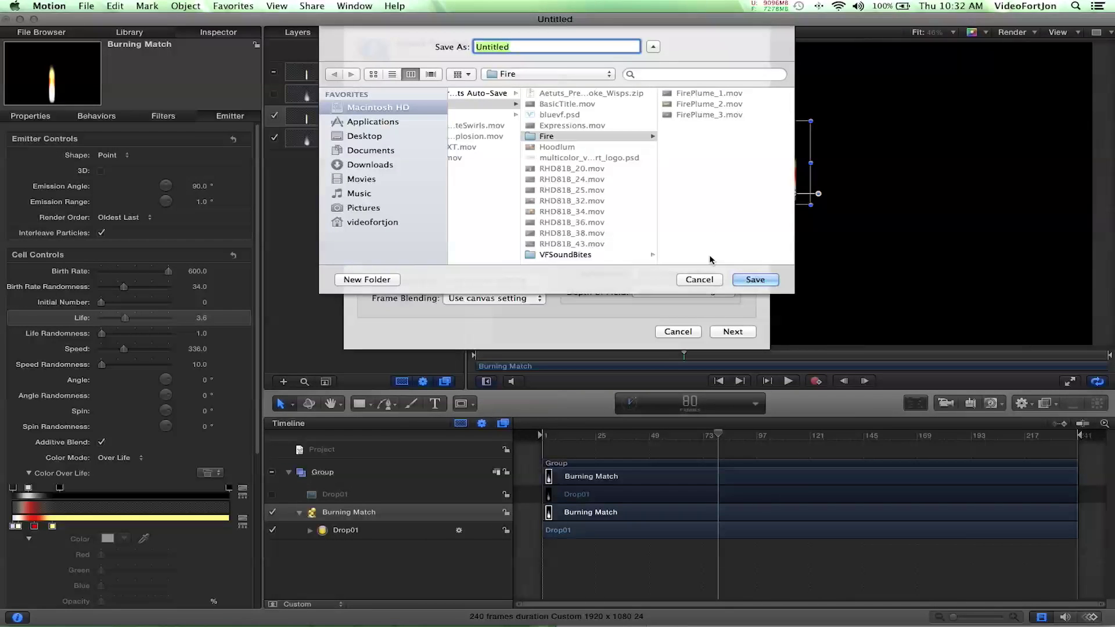
pyautogui.click(700, 279)
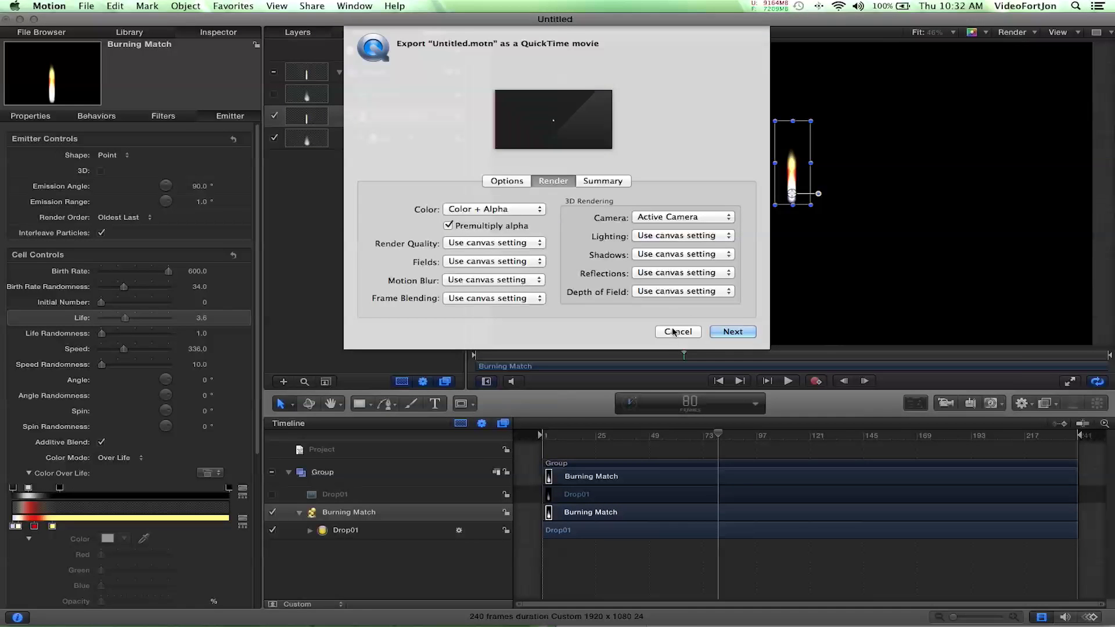
pyautogui.click(678, 331)
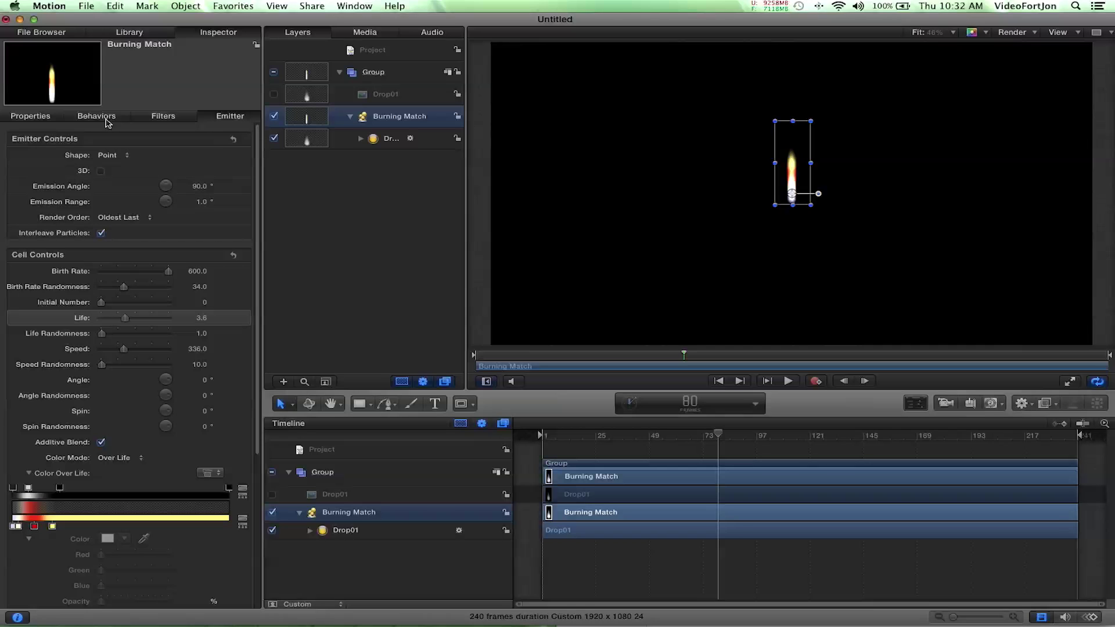
# Preview other Pyro particle emitters in the Library, including Fire Plume, Explosion, Camp Fire, Flame and Fireworks 02.
pyautogui.click(126, 33)
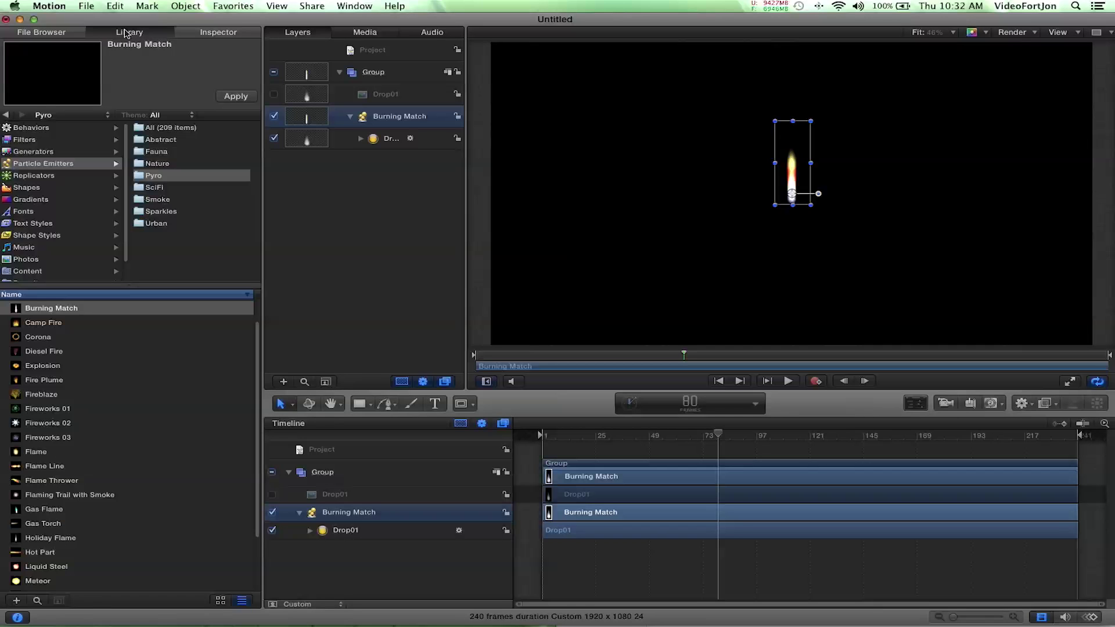
pyautogui.click(51, 378)
pyautogui.click(42, 367)
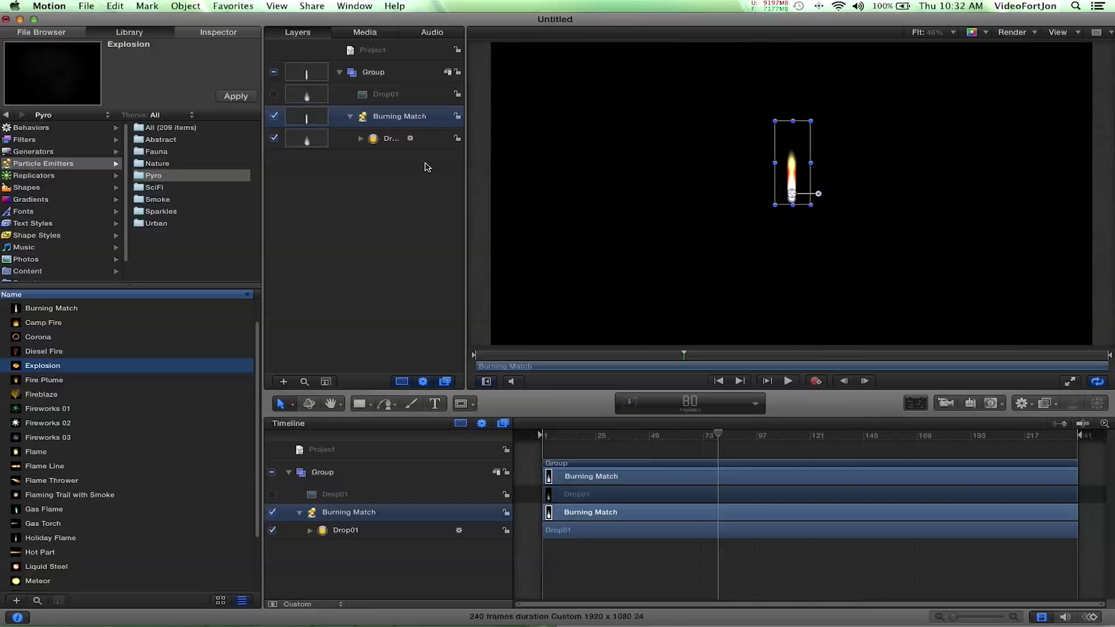
pyautogui.click(32, 324)
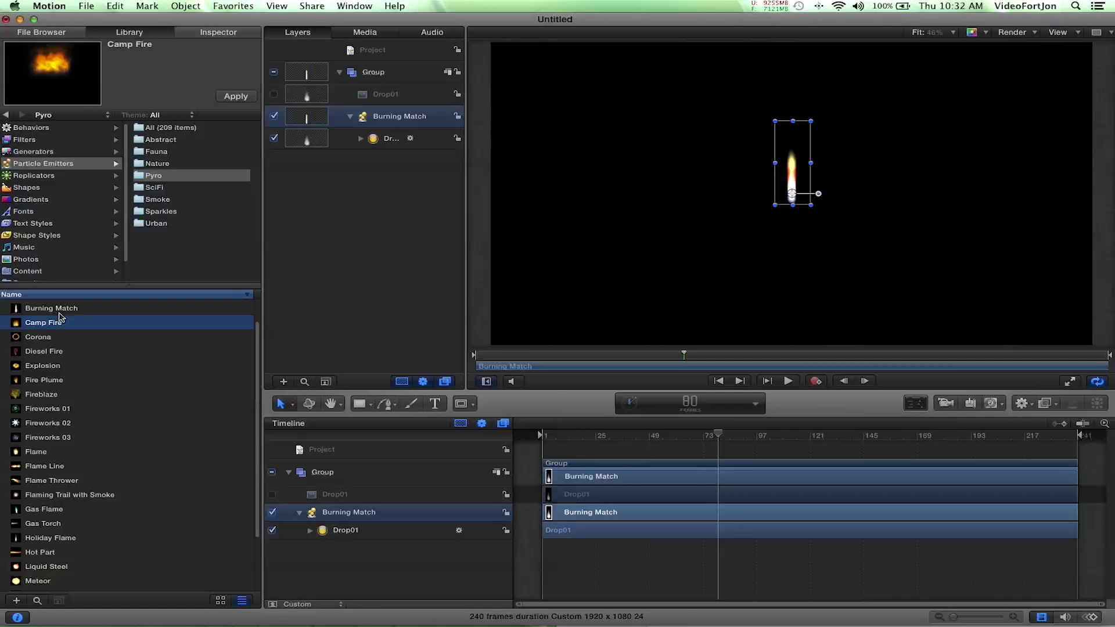
pyautogui.moveTo(22, 75)
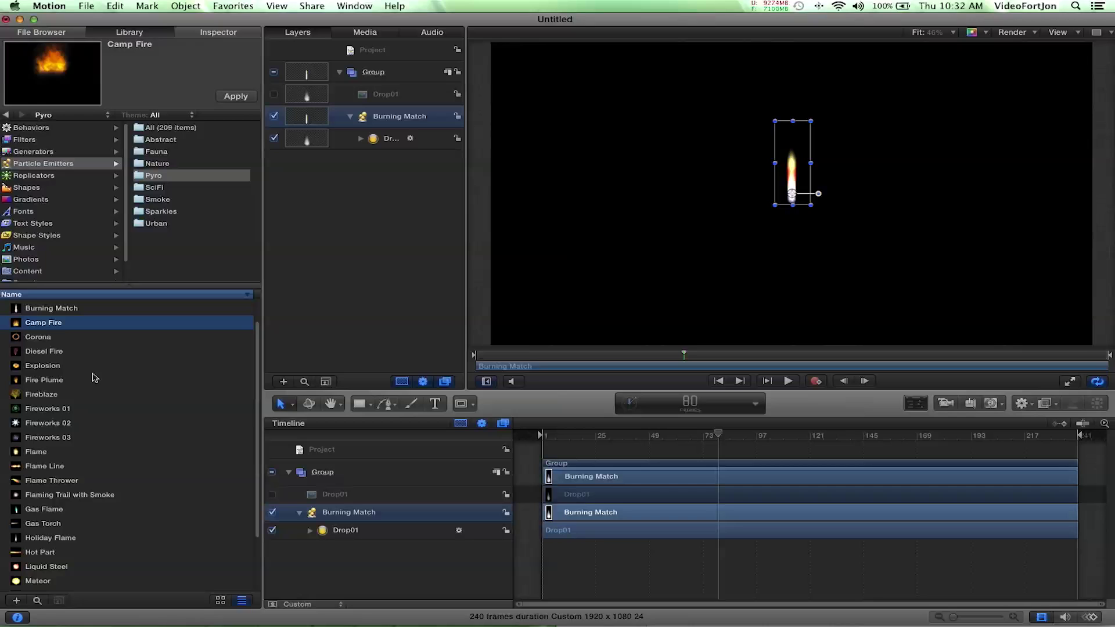
pyautogui.click(55, 365)
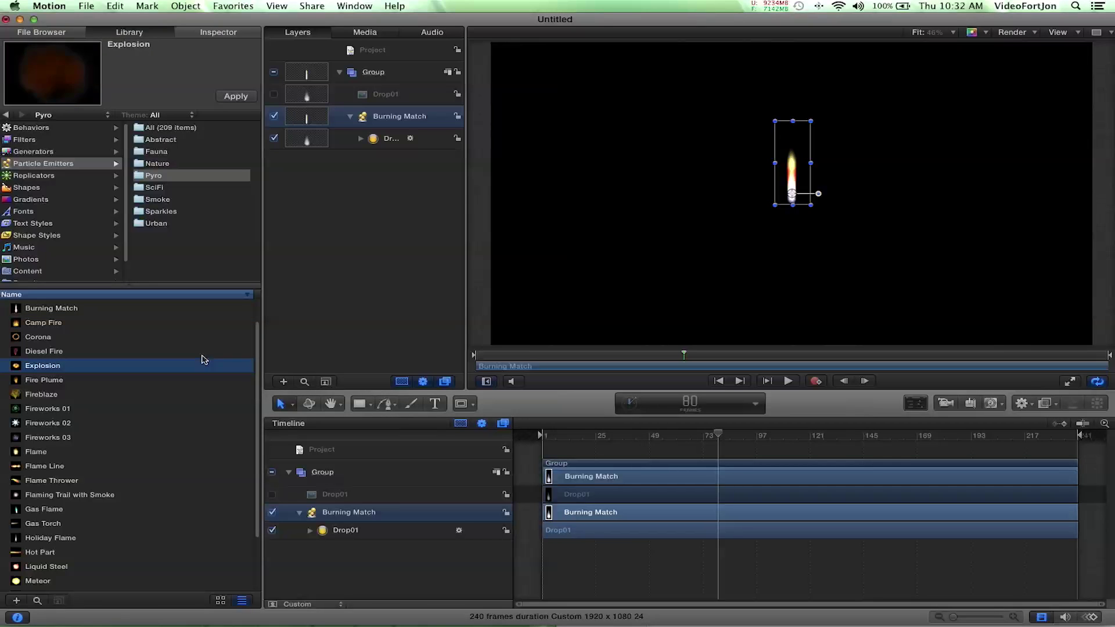
pyautogui.click(78, 458)
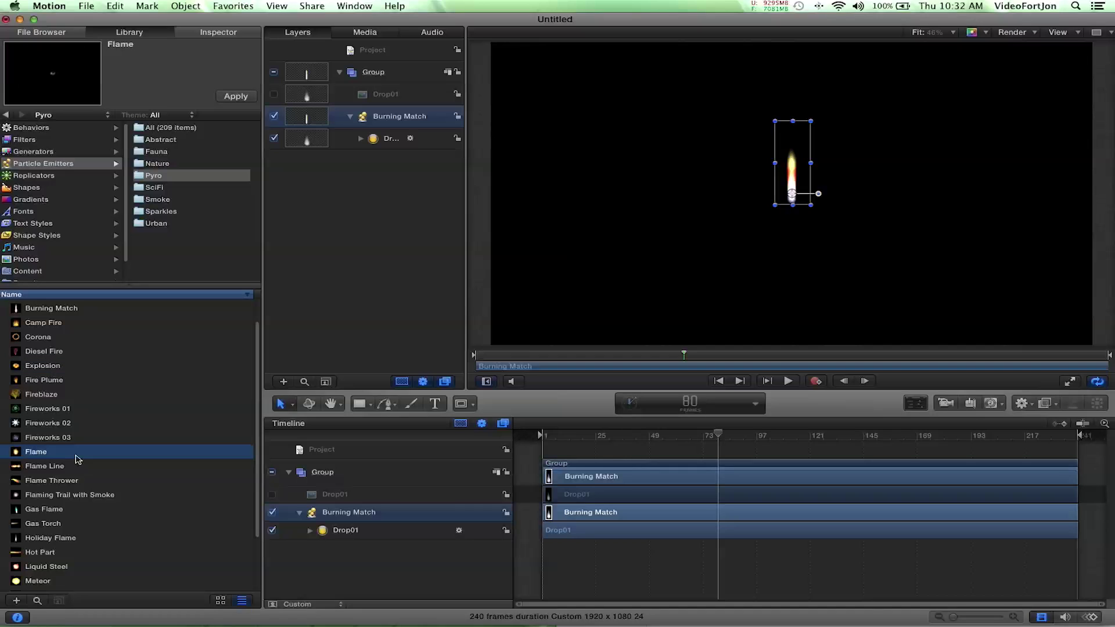
pyautogui.click(51, 428)
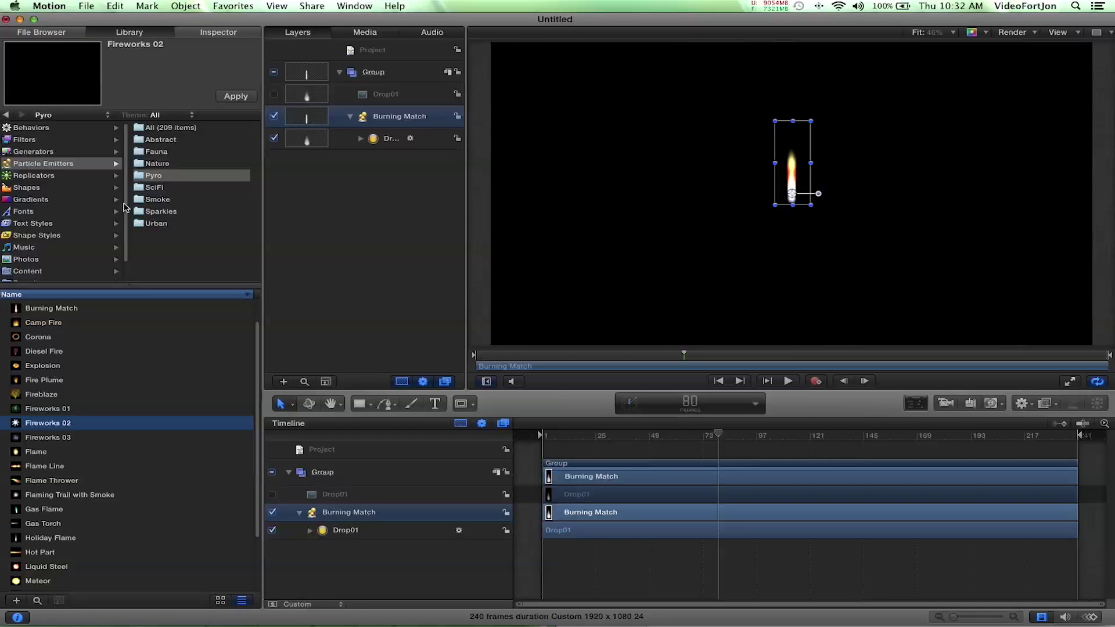
# Preview the SciFi emitters Clockwork and Data Flow, and browse the Abstract and Fauna particle emitter categories.
pyautogui.click(141, 188)
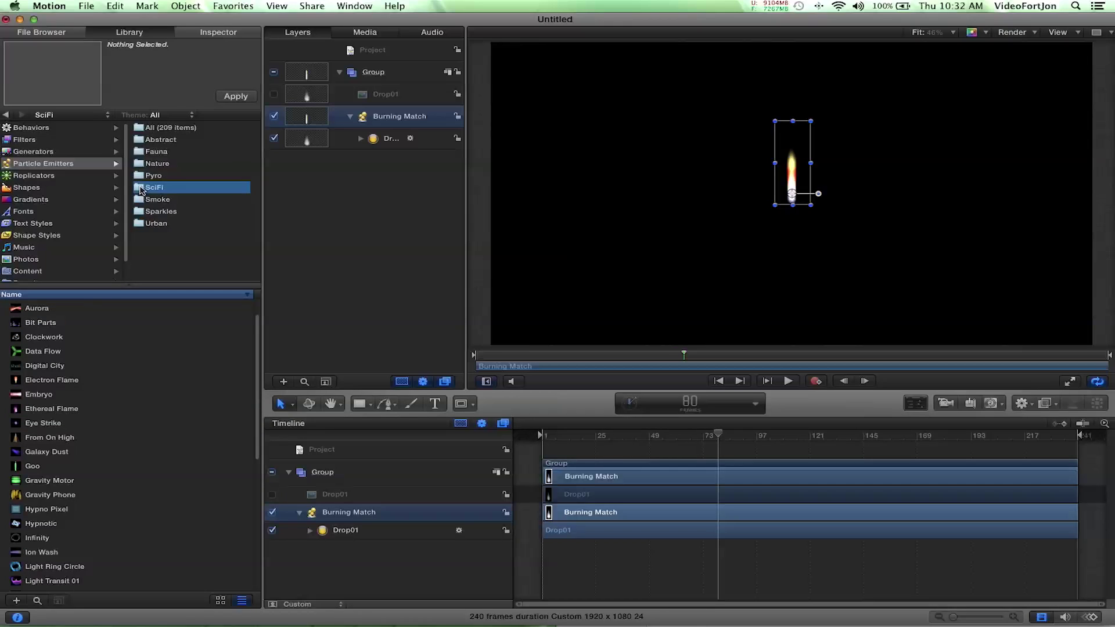
pyautogui.click(36, 338)
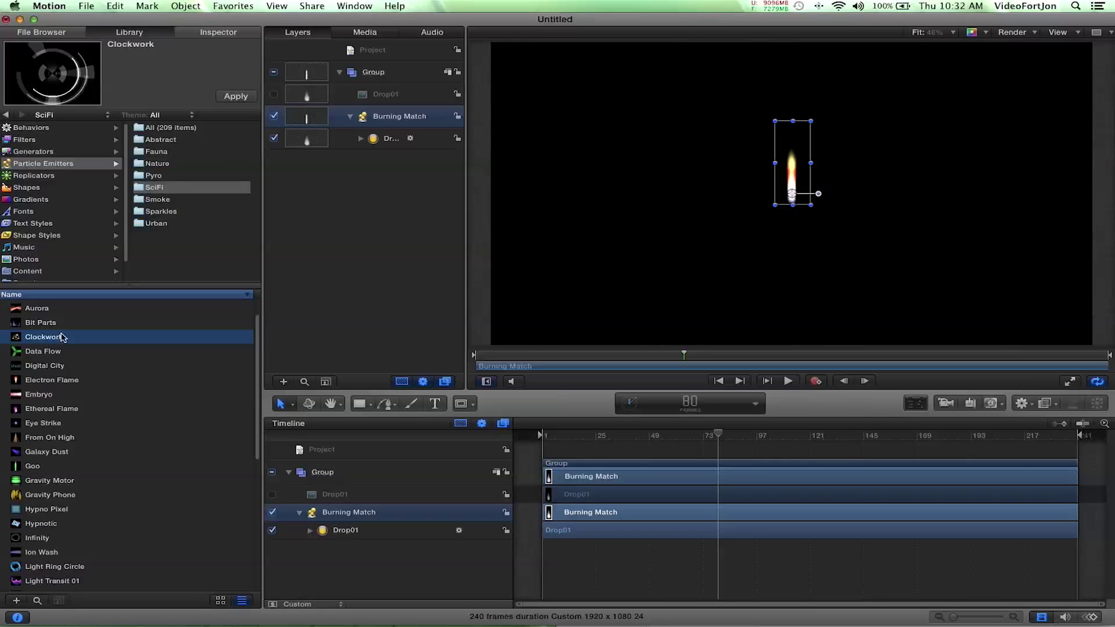
pyautogui.click(42, 356)
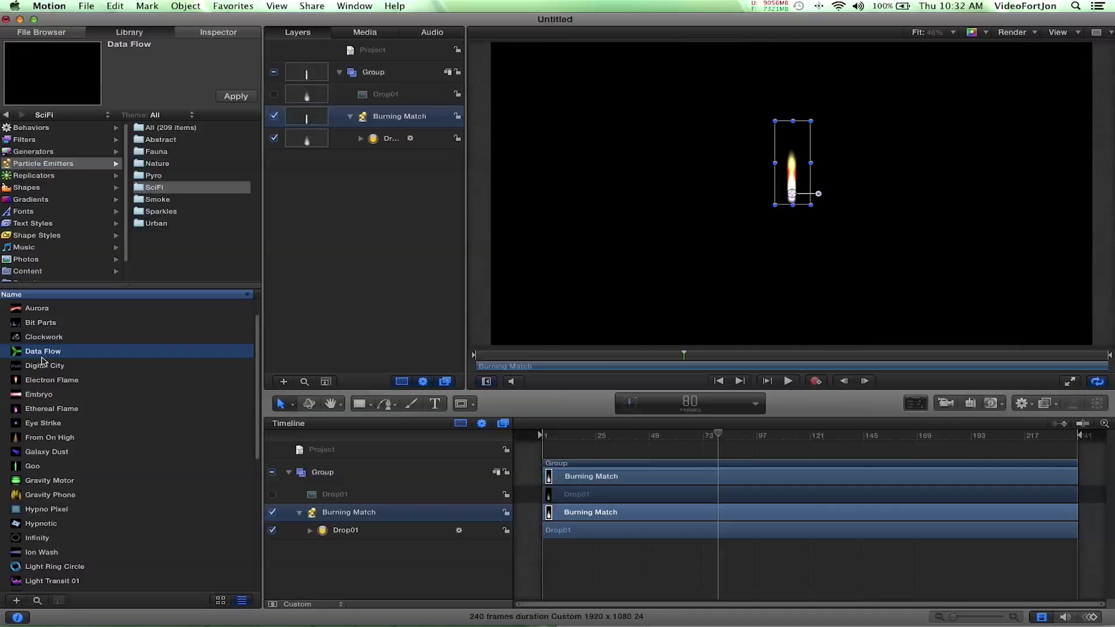
pyautogui.click(163, 140)
pyautogui.click(160, 152)
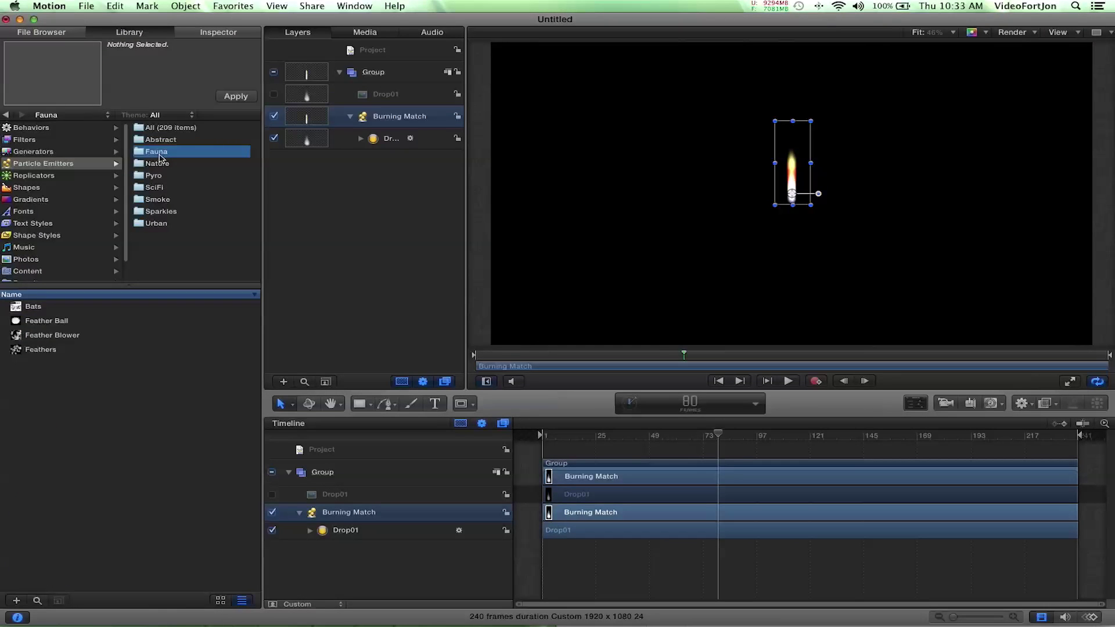